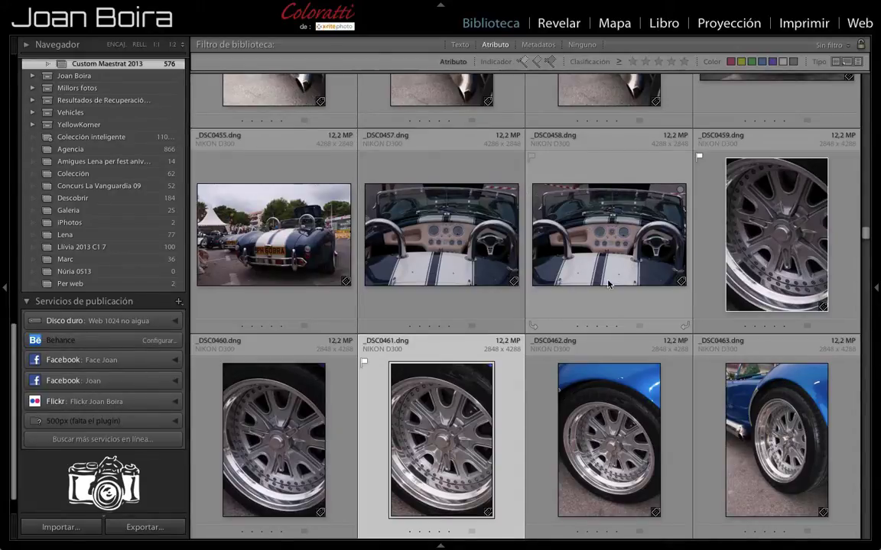
Select _DSC0459 and show the Library toolbar below the photo grid.
{"action": "left_click", "coordinate": [736, 267]}
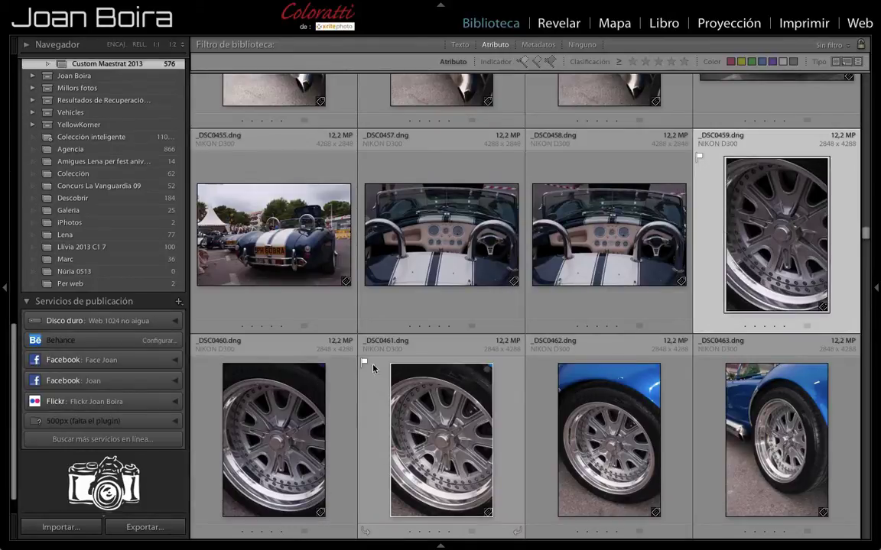
{"action": "mouse_move", "coordinate": [442, 440]}
{"action": "mouse_move", "coordinate": [350, 521]}
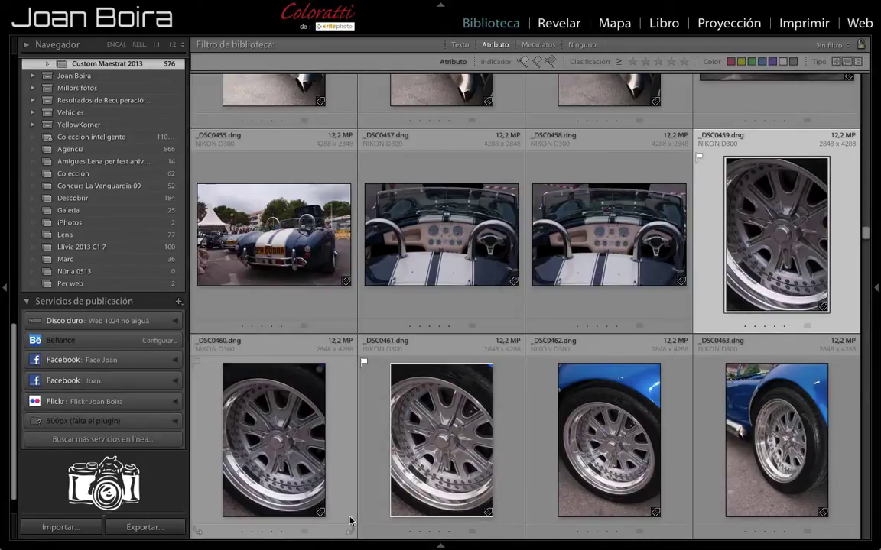
{"action": "key", "text": "t"}
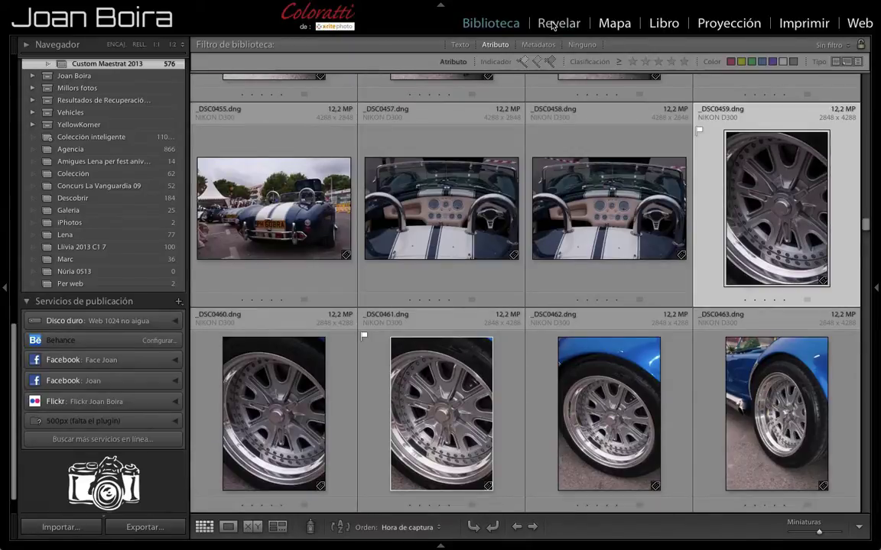
Add flagging (Indicación) to the Library toolbar and unflag _DSC0459.
{"action": "left_click", "coordinate": [858, 527]}
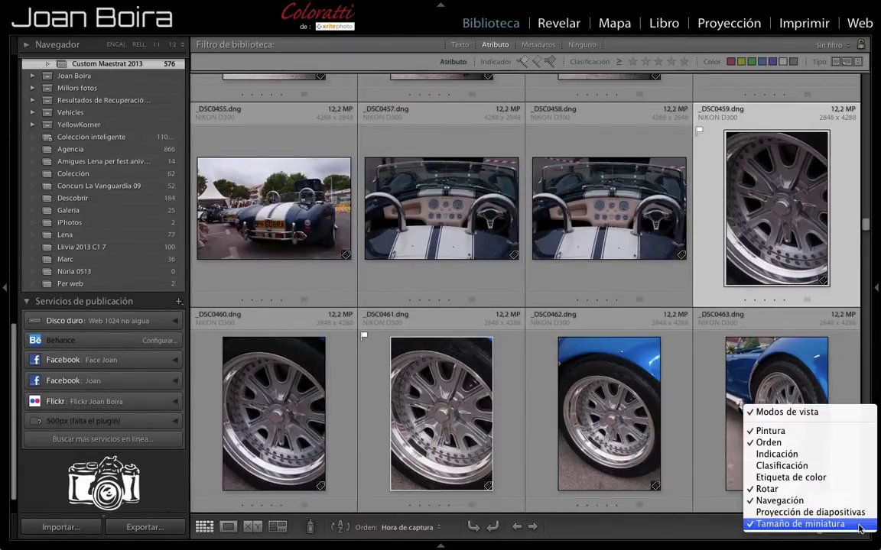
{"action": "left_click", "coordinate": [844, 457]}
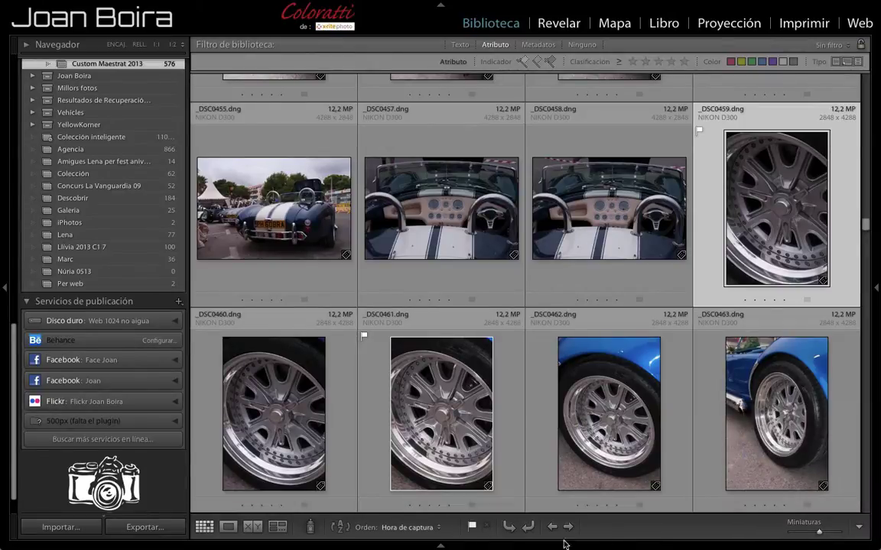
{"action": "left_click", "coordinate": [472, 527]}
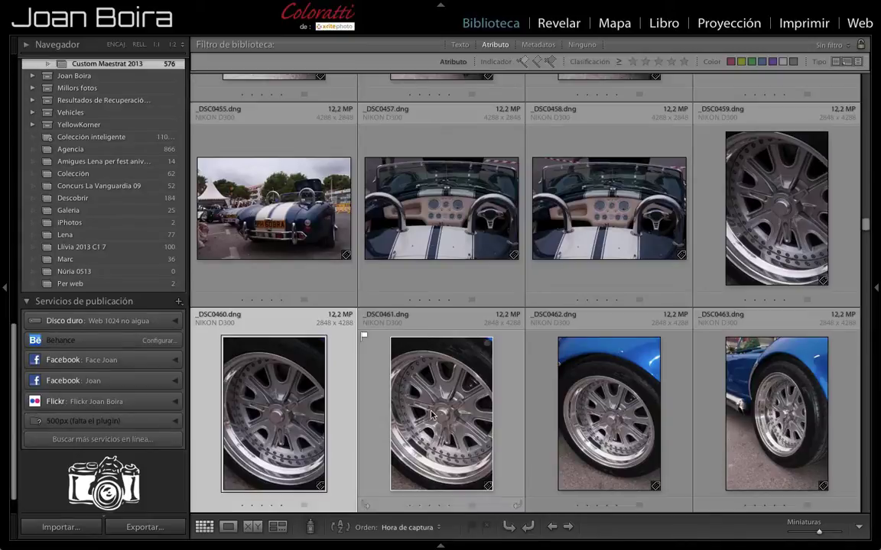
Mark _DSC0463 as a pick, then rejected, then remove its flag.
{"action": "left_click", "coordinate": [404, 369]}
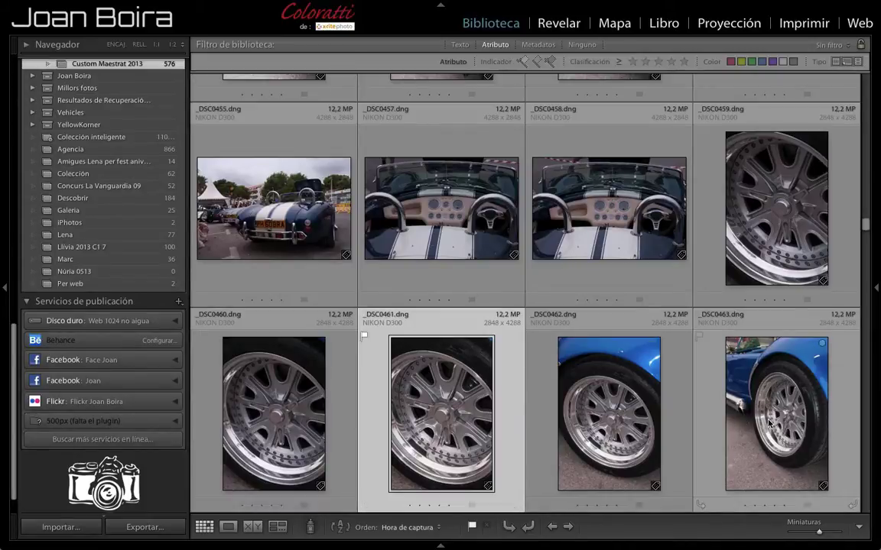
{"action": "left_click", "coordinate": [694, 383]}
{"action": "left_click", "coordinate": [469, 530]}
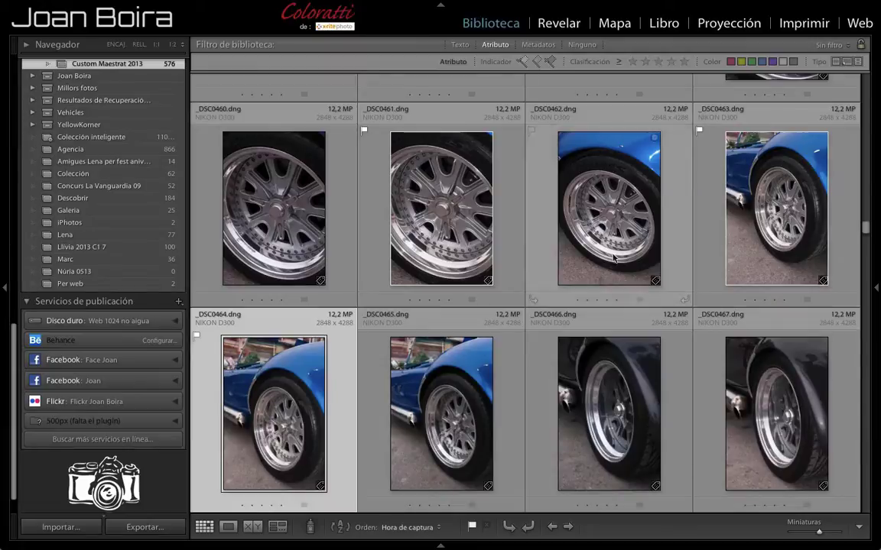
{"action": "left_click", "coordinate": [795, 183]}
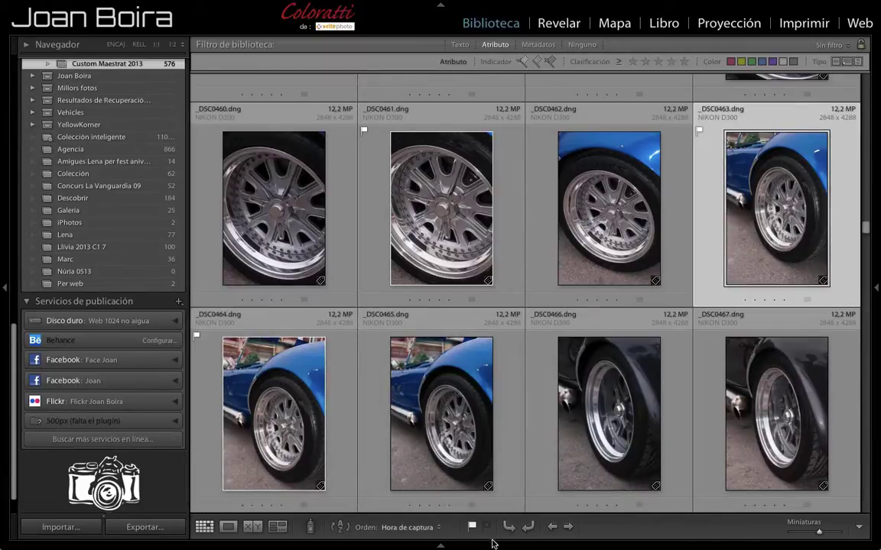
{"action": "left_click", "coordinate": [505, 526]}
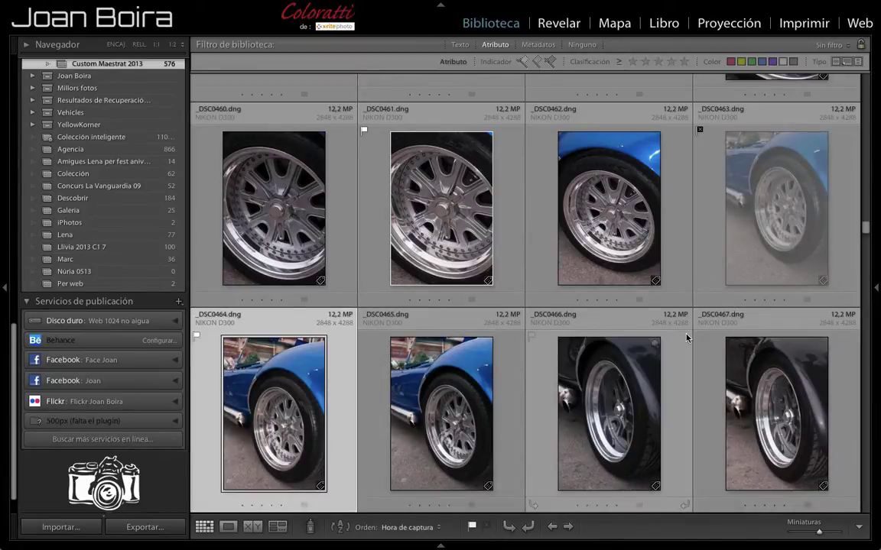
{"action": "mouse_move", "coordinate": [776, 208]}
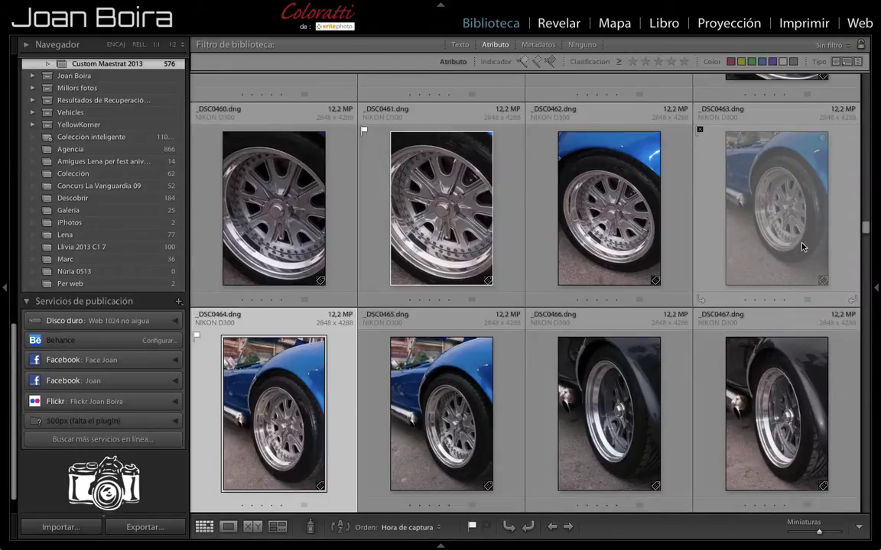
{"action": "left_click", "coordinate": [748, 253]}
{"action": "key", "text": "u"}
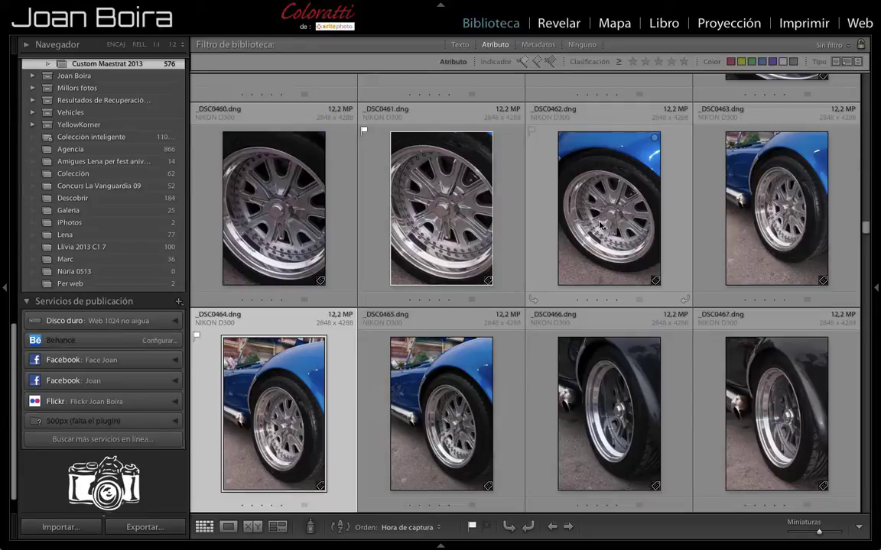
Hide the filter bar, restore it via Vista > Mostrar barra de filtros, and set filters to Ninguno.
{"action": "key", "text": "backslash"}
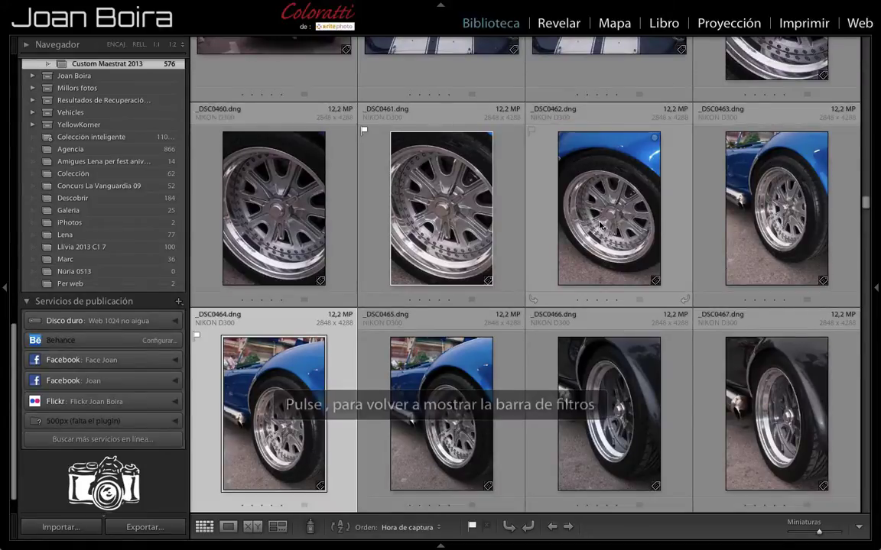
{"action": "scroll", "coordinate": [599, 149], "scroll_direction": "down", "scroll_amount": 1}
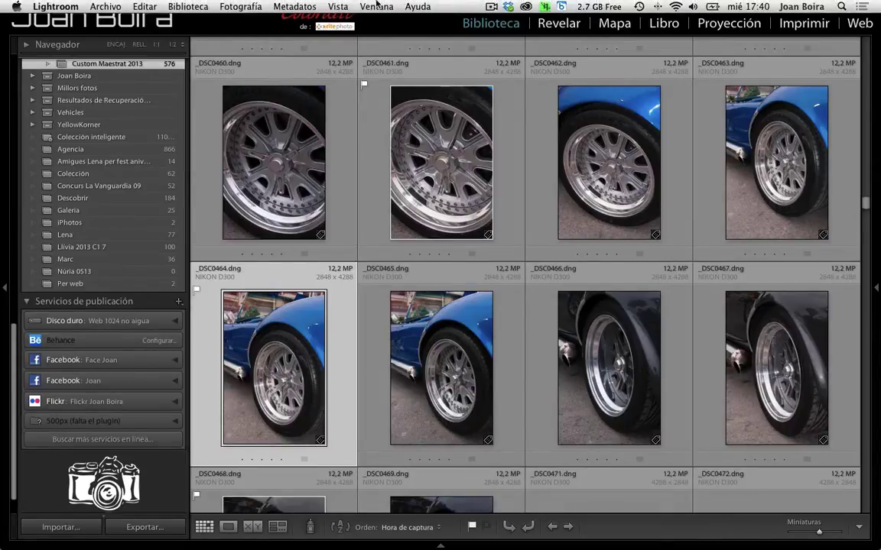
{"action": "left_click", "coordinate": [339, 6]}
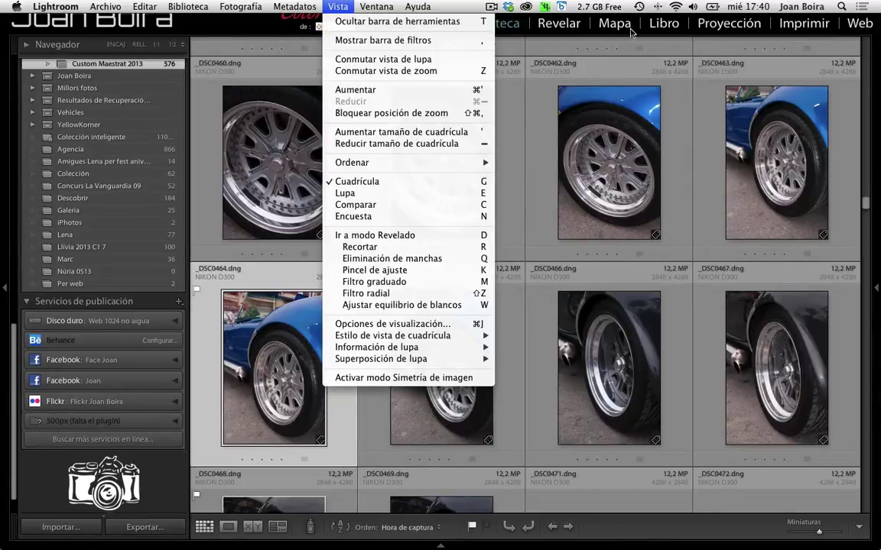
{"action": "left_click", "coordinate": [382, 40]}
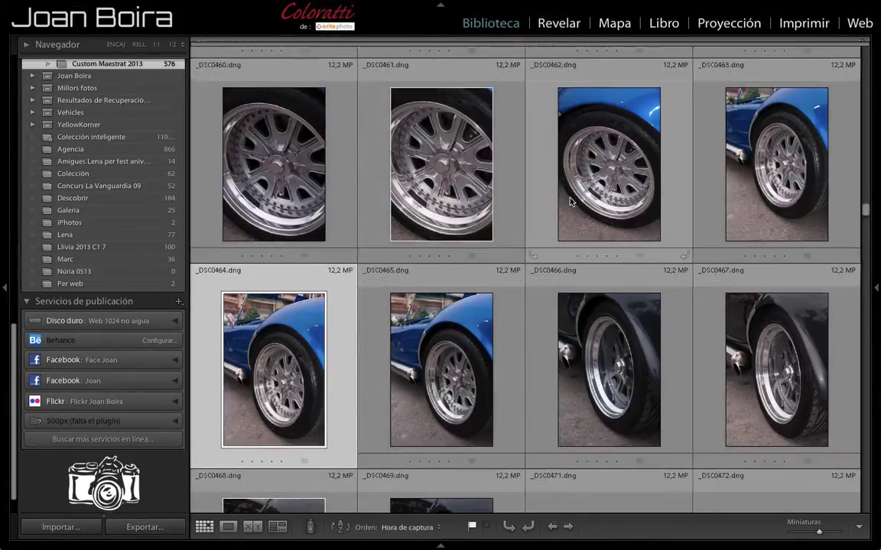
{"action": "key", "text": "j"}
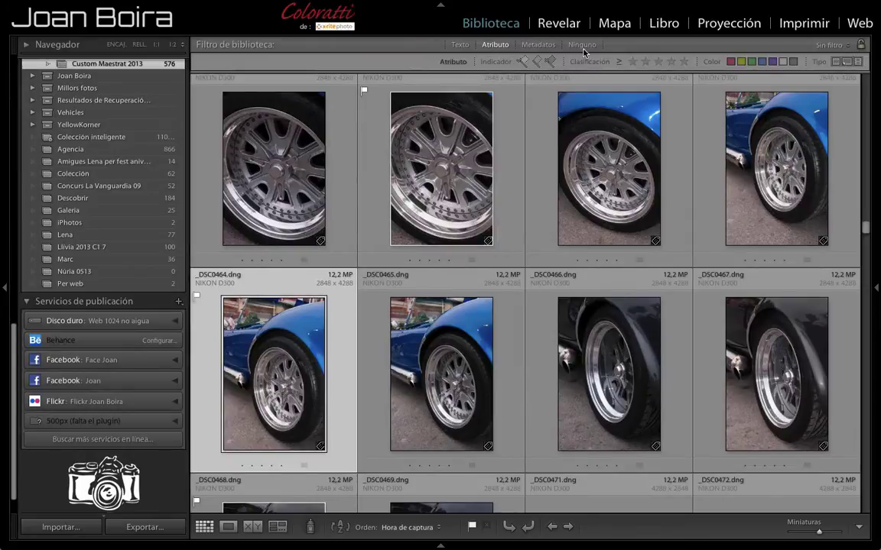
{"action": "left_click", "coordinate": [582, 45]}
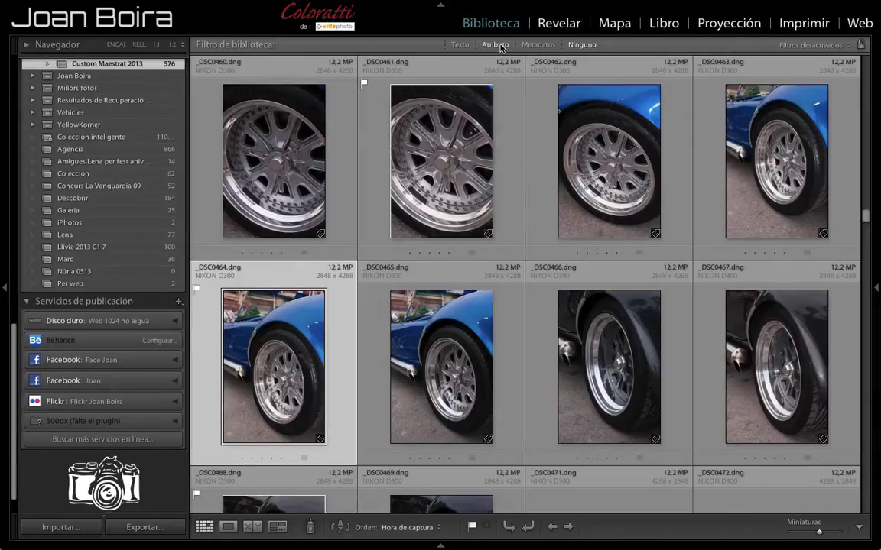
Filter by Atributo to flagged photos only and select _DSC0428 through _DSC0468.
{"action": "left_click", "coordinate": [497, 45]}
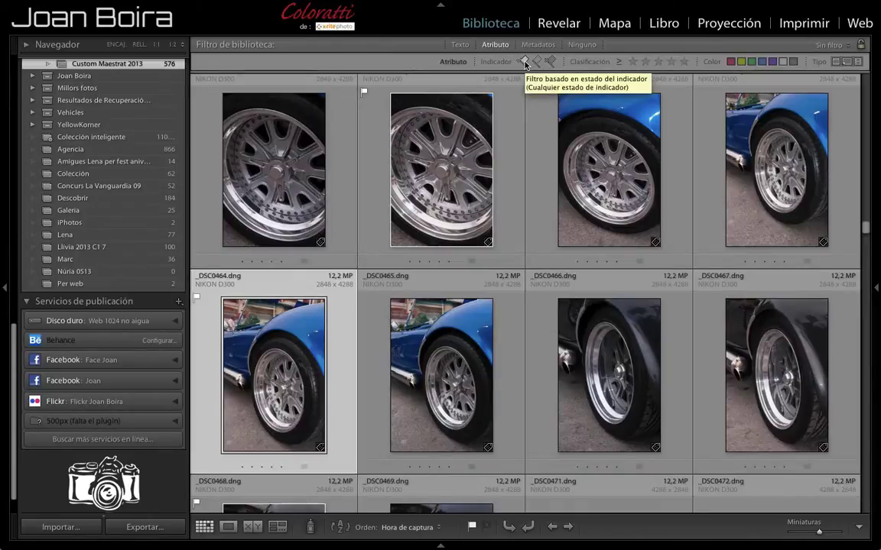
{"action": "left_click", "coordinate": [525, 61]}
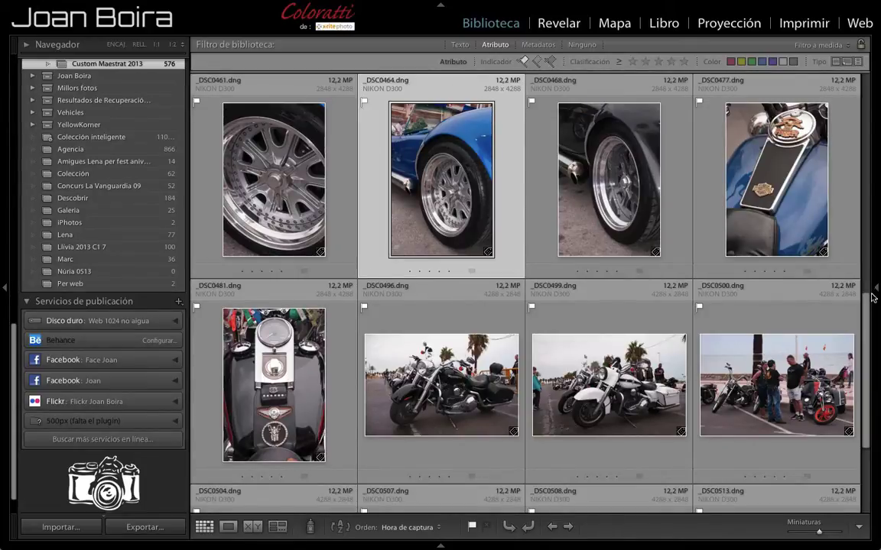
{"action": "left_click_drag", "start_coordinate": [872, 297], "coordinate": [862, 122]}
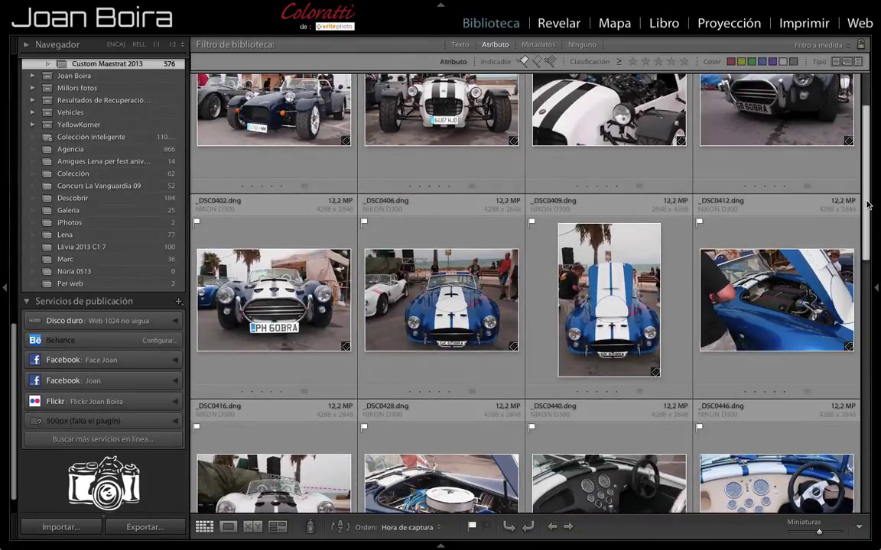
{"action": "mouse_move", "coordinate": [869, 205]}
{"action": "left_mouse_down"}
{"action": "mouse_move", "coordinate": [860, 268]}
{"action": "mouse_move", "coordinate": [869, 188]}
{"action": "mouse_move", "coordinate": [872, 344]}
{"action": "left_mouse_up"}
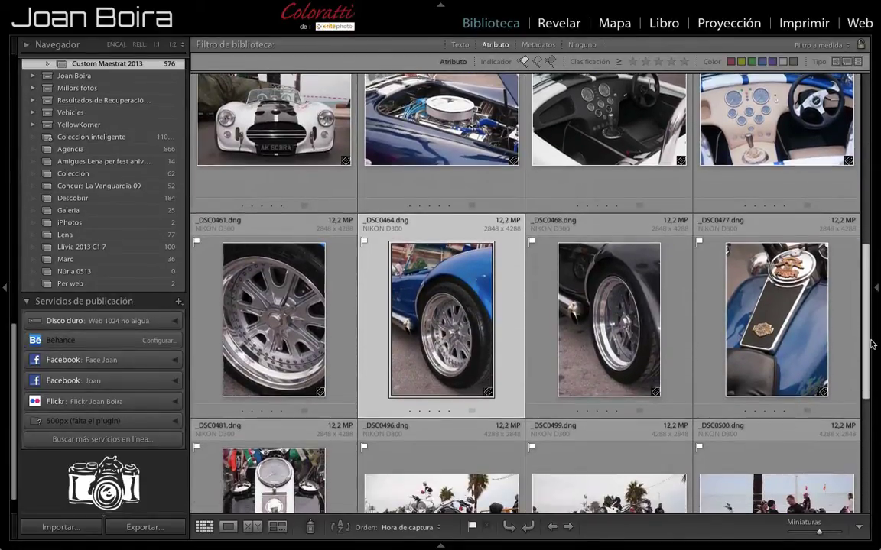
{"action": "scroll", "coordinate": [856, 337], "scroll_direction": "up", "scroll_amount": 1}
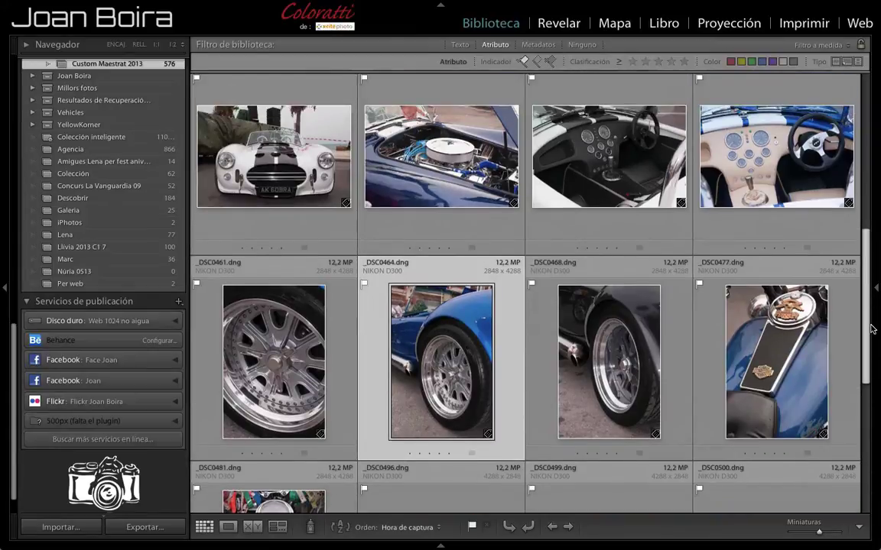
{"action": "left_click", "coordinate": [397, 182]}
{"action": "scroll", "coordinate": [399, 127], "scroll_direction": "up", "scroll_amount": 1}
{"action": "mouse_move", "coordinate": [608, 382]}
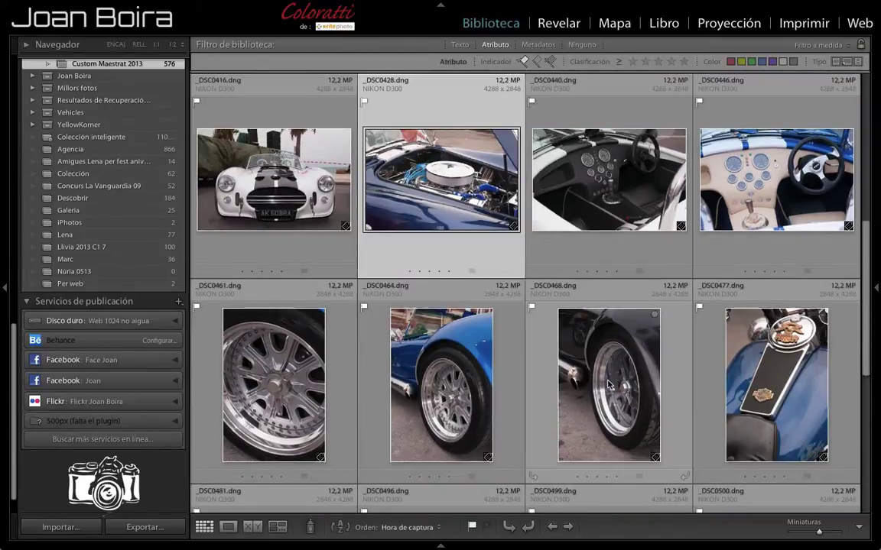
{"action": "left_click", "coordinate": [551, 349], "text": "shift"}
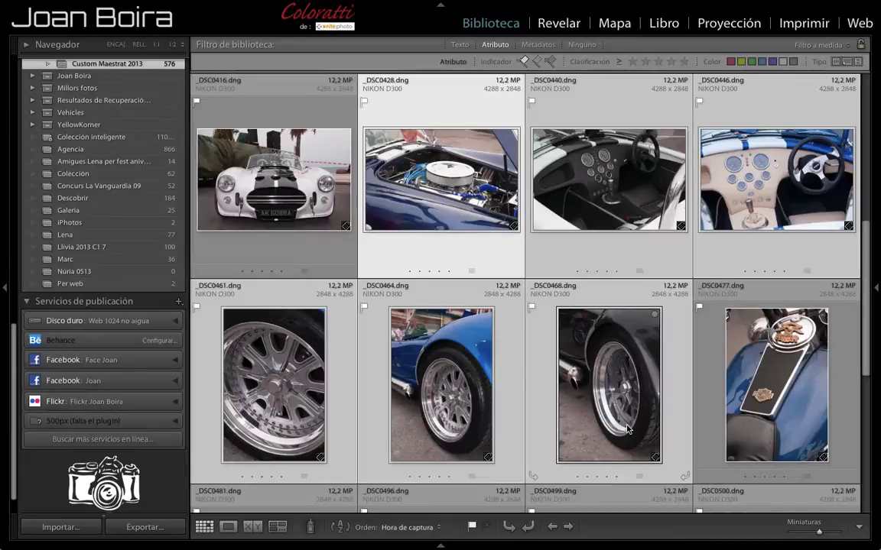
Add Etiqueta de color to the toolbar, then apply and remove a green label on the selection.
{"action": "left_click", "coordinate": [861, 529]}
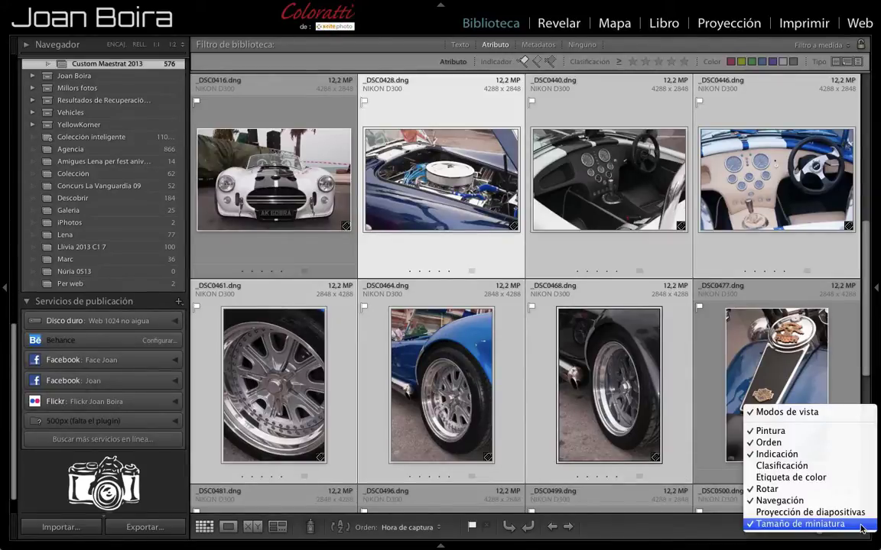
{"action": "left_click", "coordinate": [851, 479]}
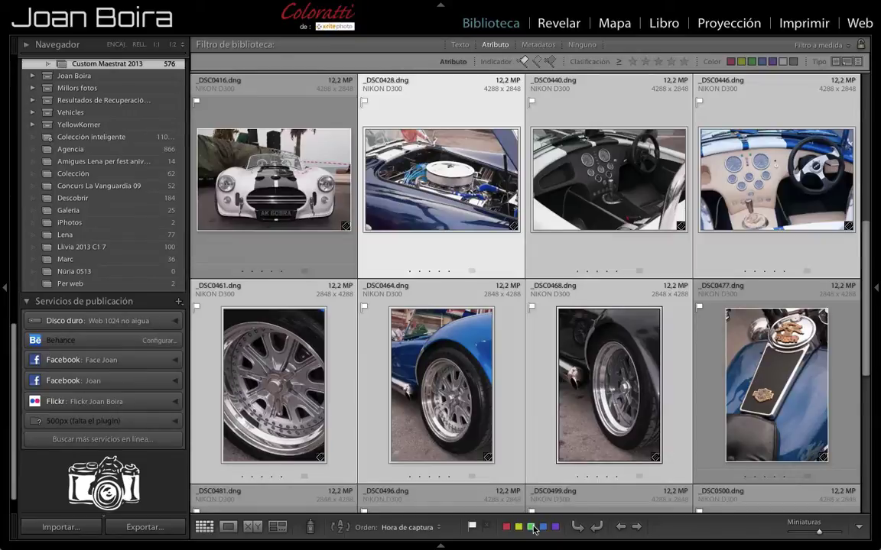
{"action": "left_click", "coordinate": [533, 527]}
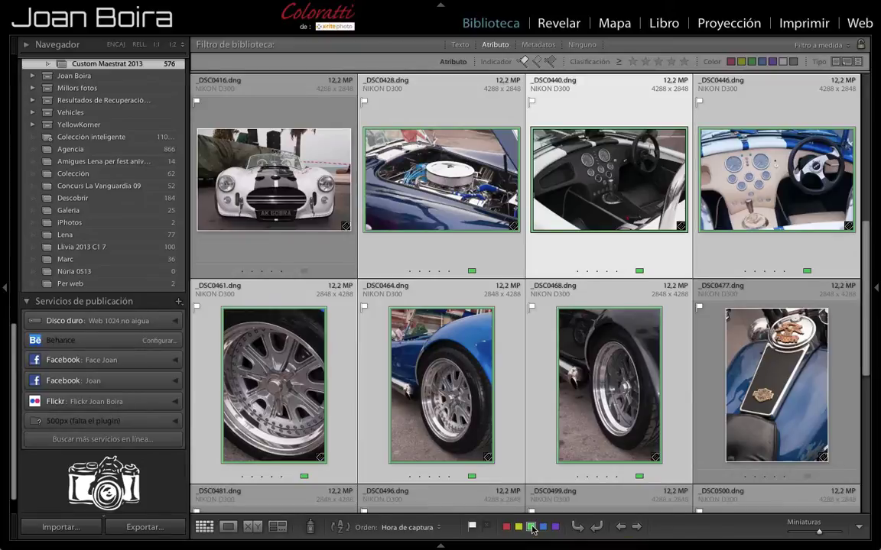
{"action": "left_click", "coordinate": [533, 528]}
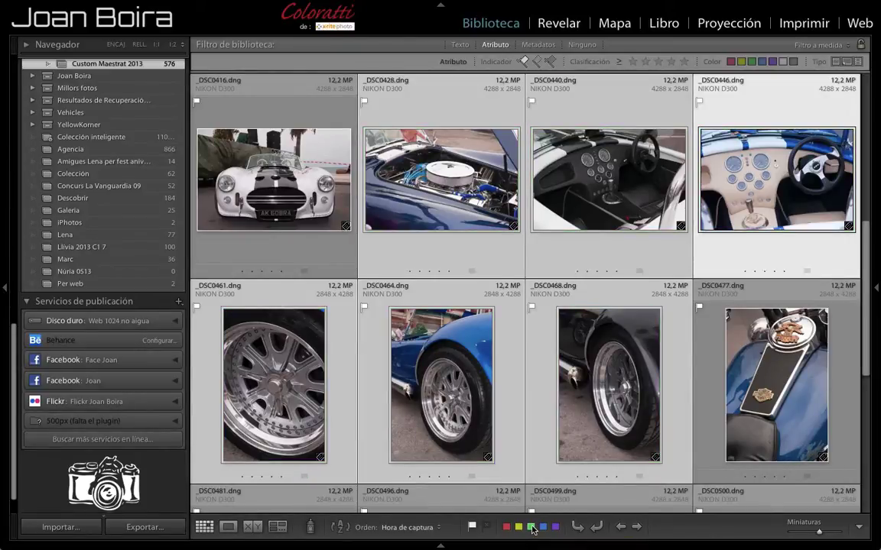
Label the six selected car photos green, briefly showing and hiding the filmstrip.
{"action": "mouse_move", "coordinate": [659, 196]}
{"action": "mouse_move", "coordinate": [609, 176]}
{"action": "key", "text": "8"}
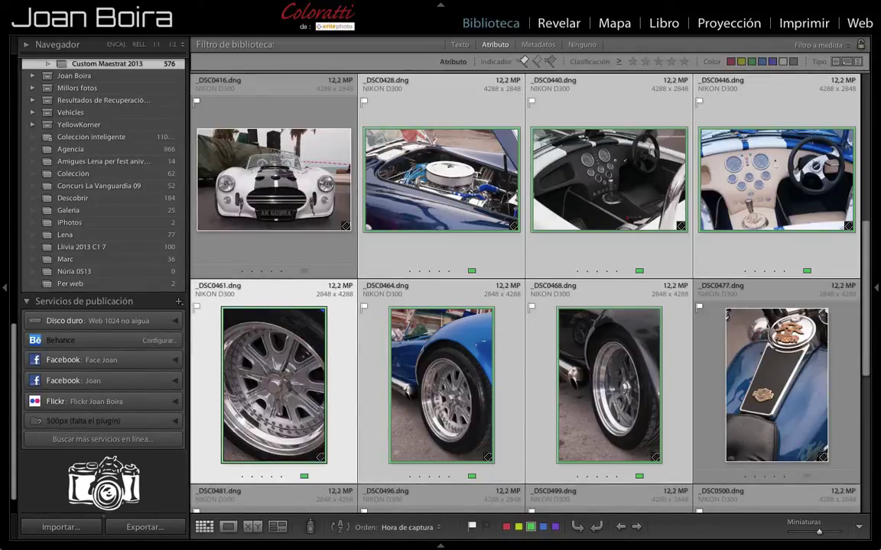
{"action": "left_click", "coordinate": [440, 545]}
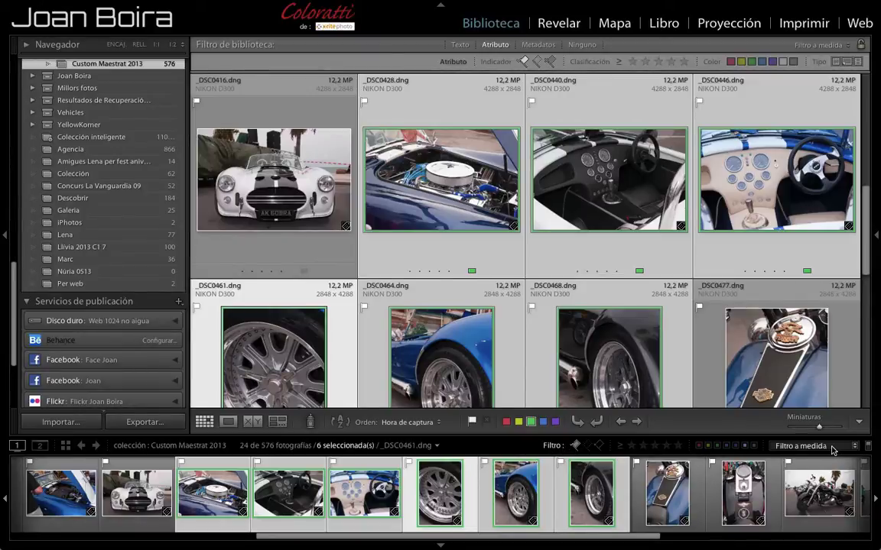
{"action": "left_click", "coordinate": [441, 546]}
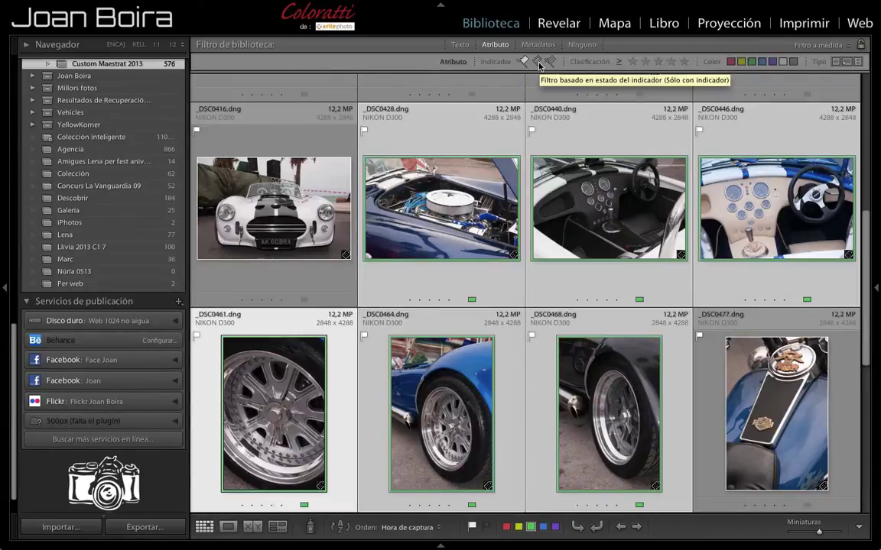
{"action": "left_click", "coordinate": [460, 45], "text": "shift"}
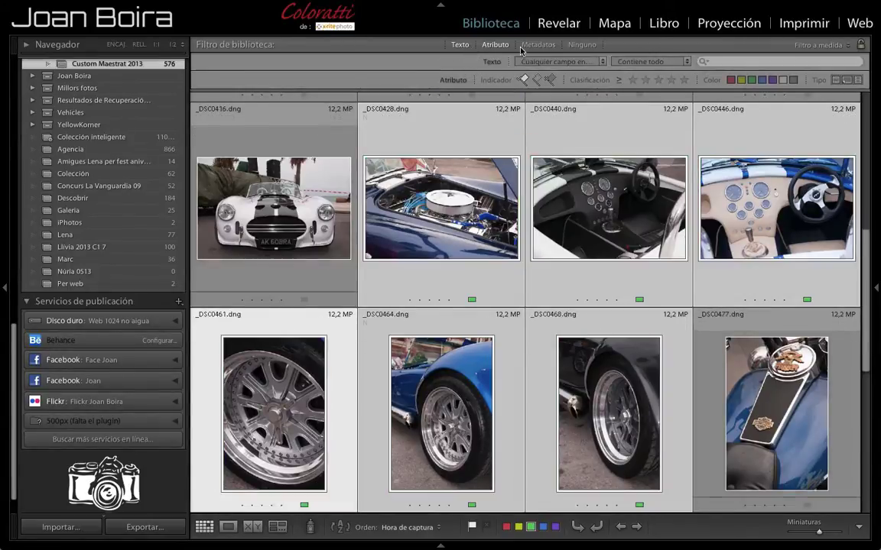
{"action": "left_click", "coordinate": [536, 47], "text": "shift"}
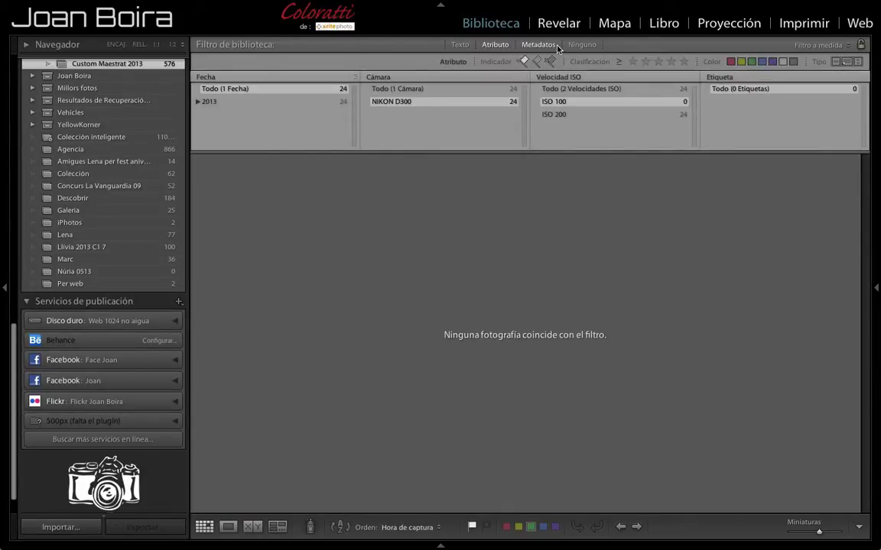
{"action": "left_click", "coordinate": [495, 46], "text": "shift"}
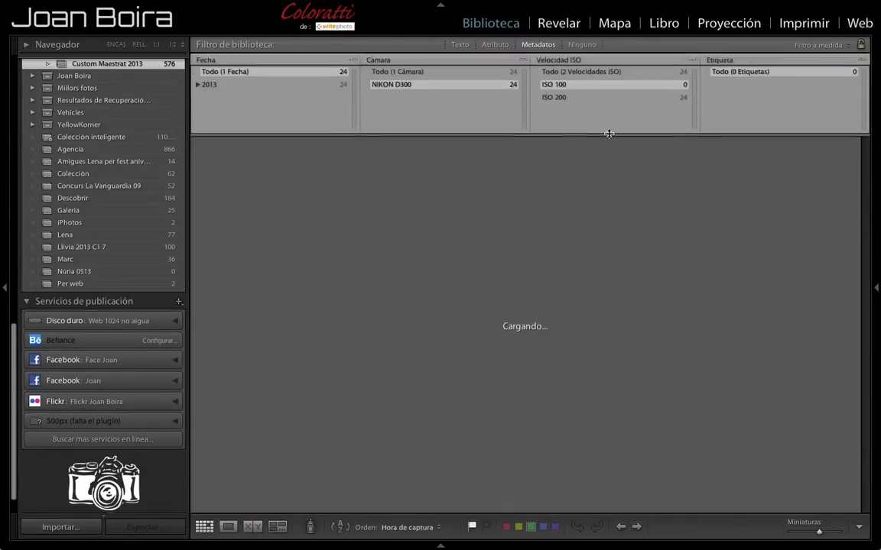
{"action": "left_click", "coordinate": [499, 46]}
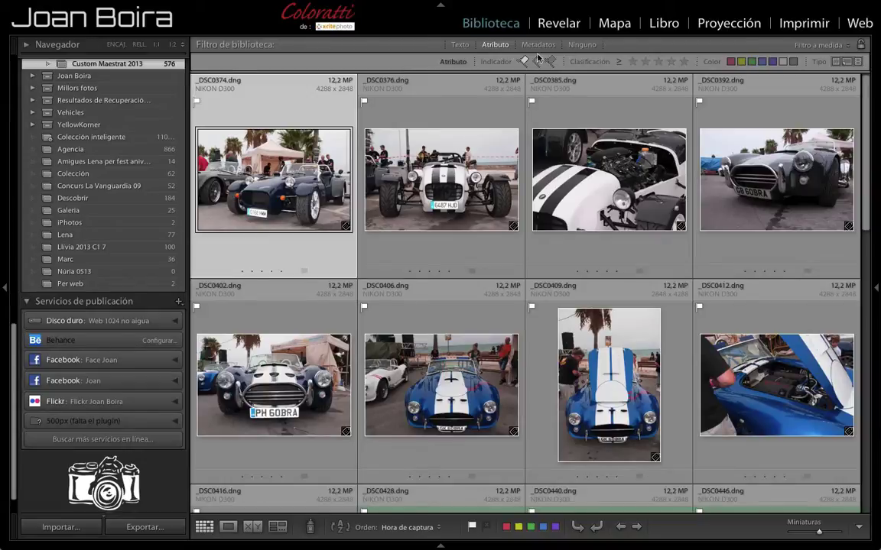
Filter to green-labelled photos and open _DSC0428 in the Revelar module.
{"action": "left_click", "coordinate": [752, 62]}
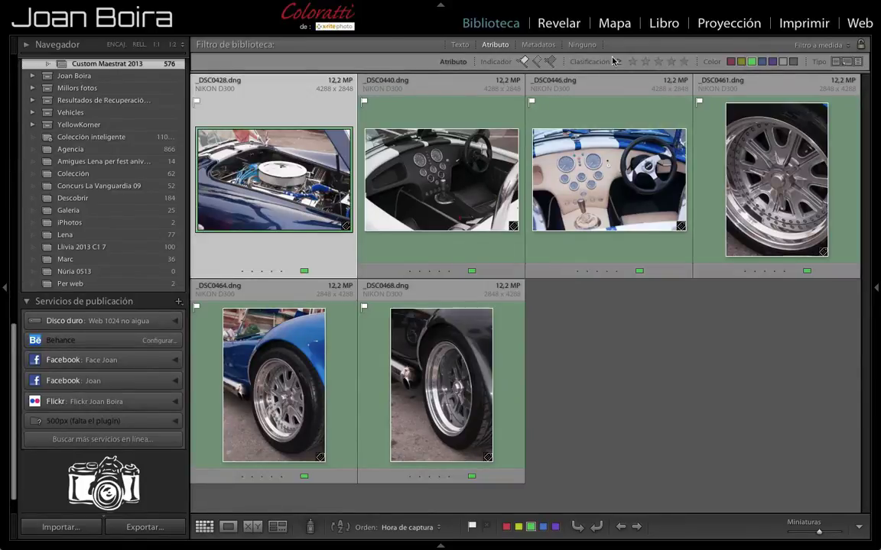
{"action": "left_click", "coordinate": [577, 26]}
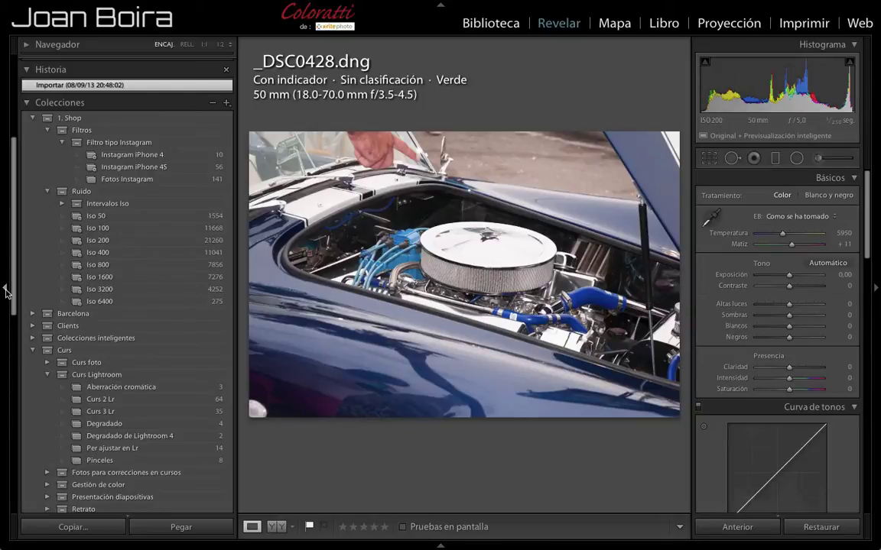
Collapse the left panel, show the filmstrip, and open the wheel photo _DSC0464.
{"action": "left_click", "coordinate": [7, 291]}
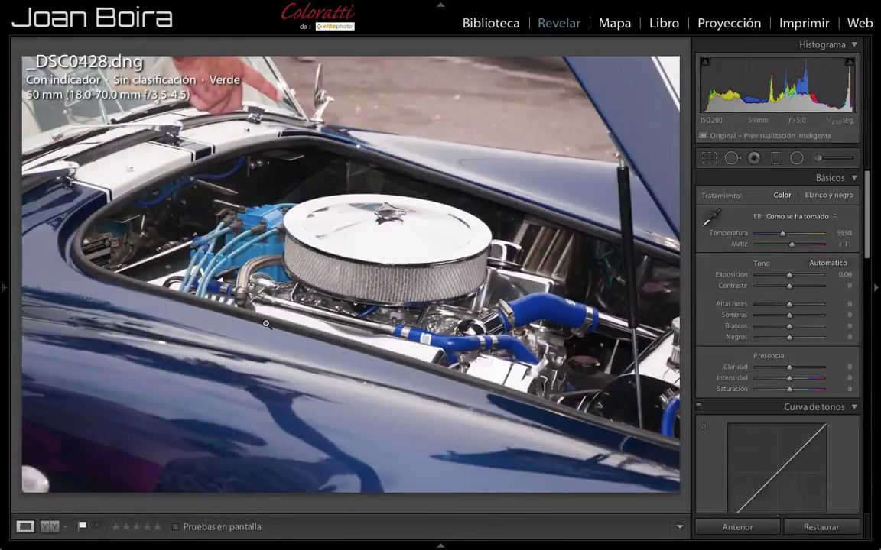
{"action": "left_click", "coordinate": [440, 546]}
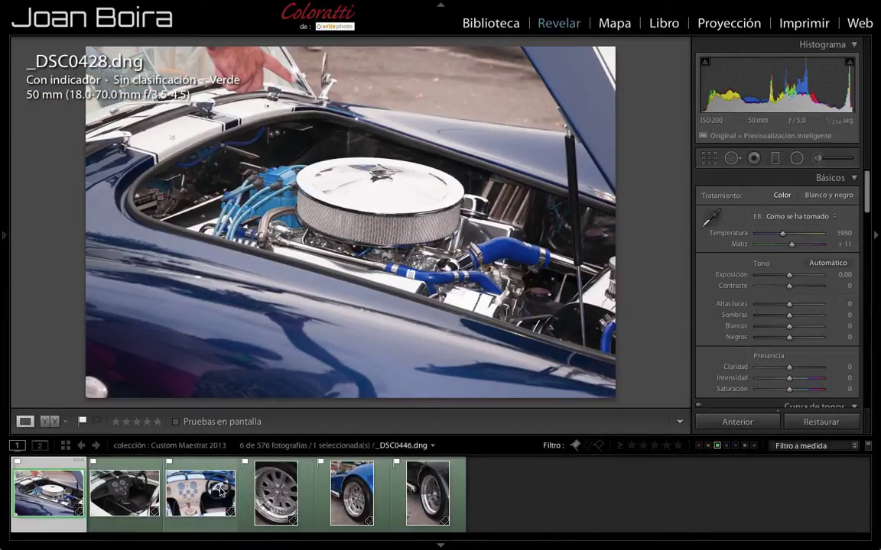
{"action": "left_click", "coordinate": [350, 491]}
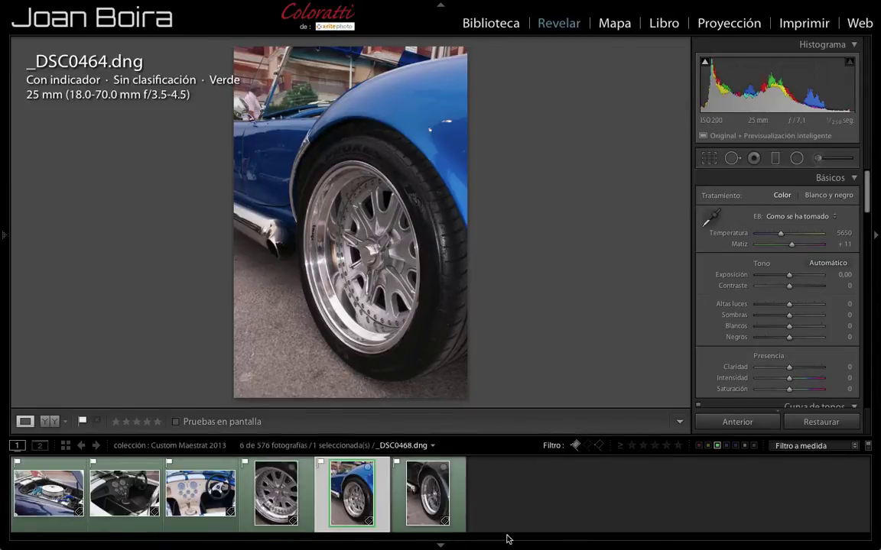
In Básicos set exposure +0,15, whites +16, highlights +4, shadows +2 and clarity +21.
{"action": "left_click", "coordinate": [441, 546]}
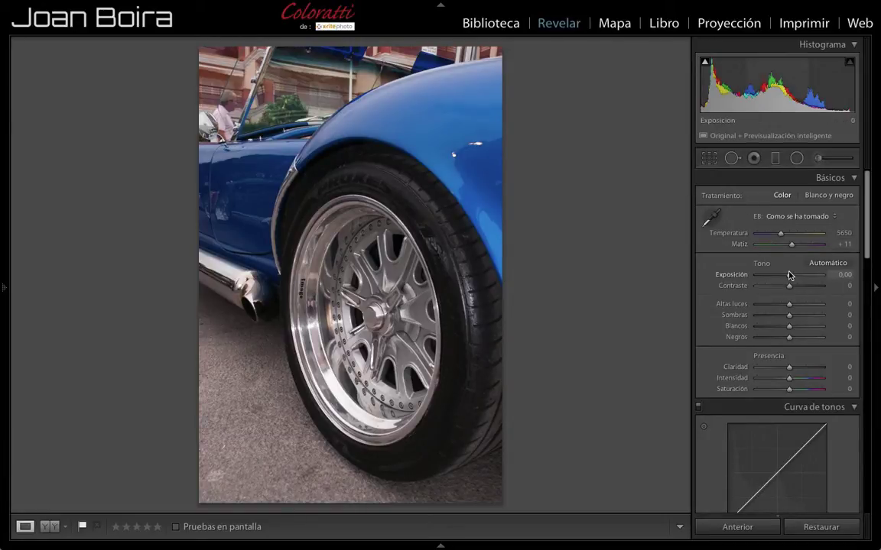
{"action": "left_click_drag", "start_coordinate": [790, 276], "coordinate": [792, 276]}
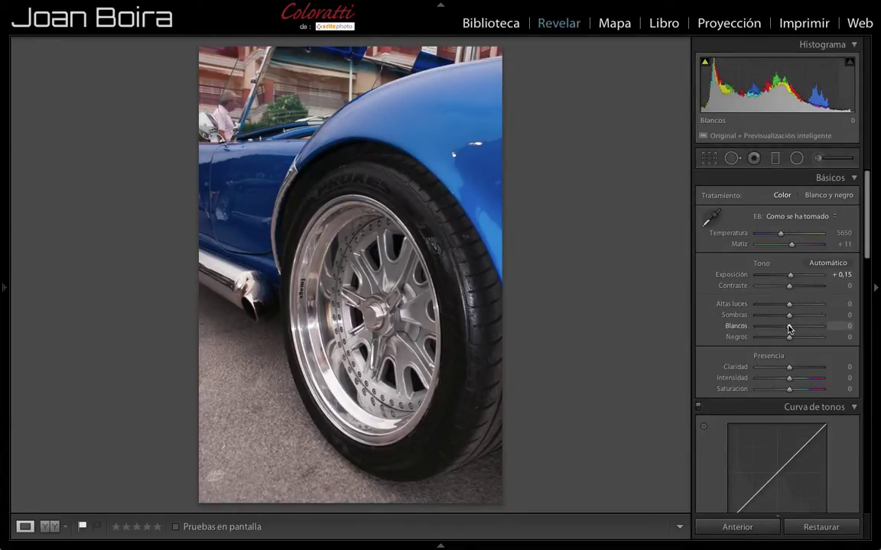
{"action": "mouse_move", "coordinate": [789, 329]}
{"action": "left_mouse_down"}
{"action": "mouse_move", "coordinate": [786, 339]}
{"action": "mouse_move", "coordinate": [794, 337]}
{"action": "left_mouse_up"}
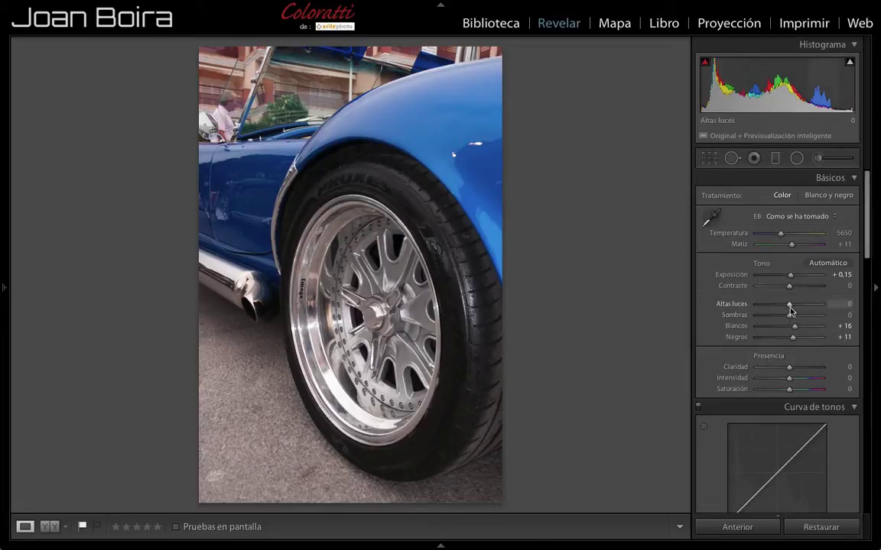
{"action": "left_click_drag", "start_coordinate": [791, 308], "coordinate": [792, 304]}
{"action": "mouse_move", "coordinate": [789, 315]}
{"action": "left_mouse_down"}
{"action": "mouse_move", "coordinate": [781, 317]}
{"action": "mouse_move", "coordinate": [789, 317]}
{"action": "left_mouse_up"}
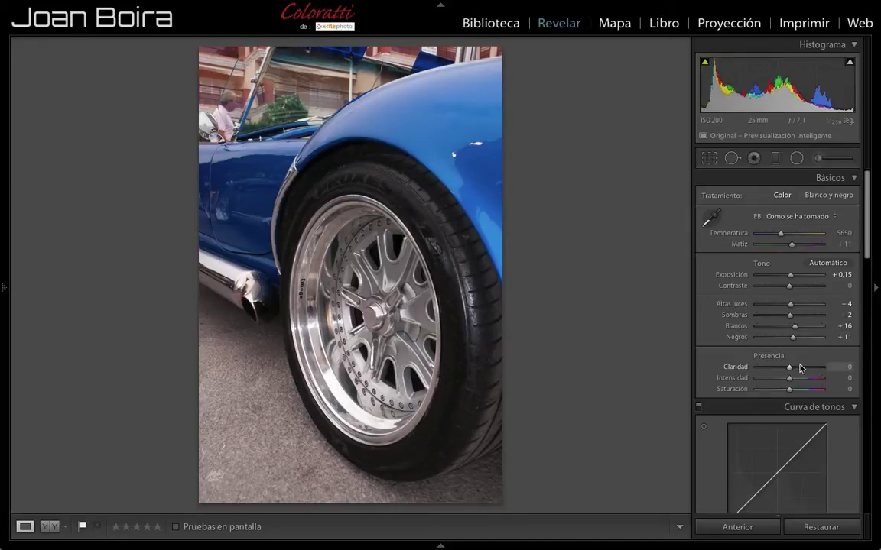
{"action": "left_click_drag", "start_coordinate": [790, 368], "coordinate": [796, 370]}
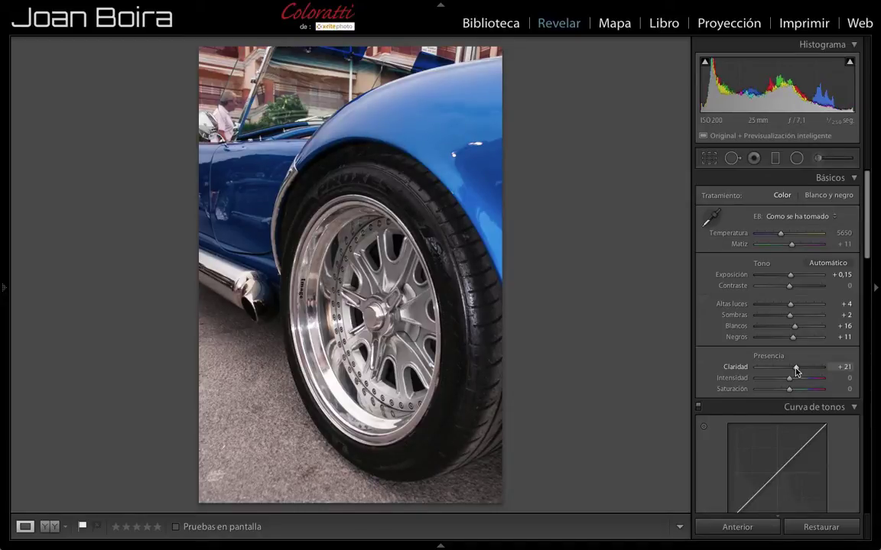
Raise tone curve highlights to +74 and lights to +20, then drop basic highlights to −56.
{"action": "scroll", "coordinate": [796, 371], "scroll_direction": "down", "scroll_amount": 2}
{"action": "scroll", "coordinate": [796, 372], "scroll_direction": "down", "scroll_amount": 3}
{"action": "scroll", "coordinate": [795, 372], "scroll_direction": "down", "scroll_amount": 1}
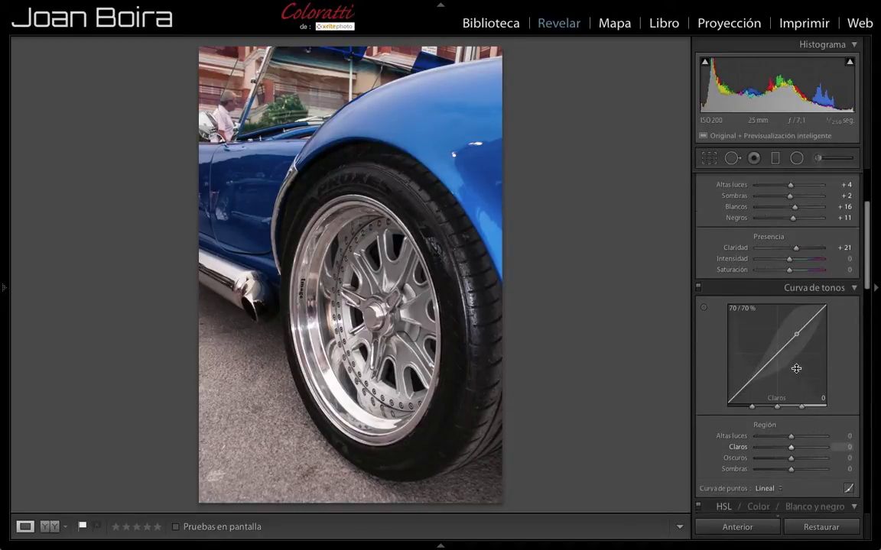
{"action": "scroll", "coordinate": [796, 372], "scroll_direction": "down", "scroll_amount": 2}
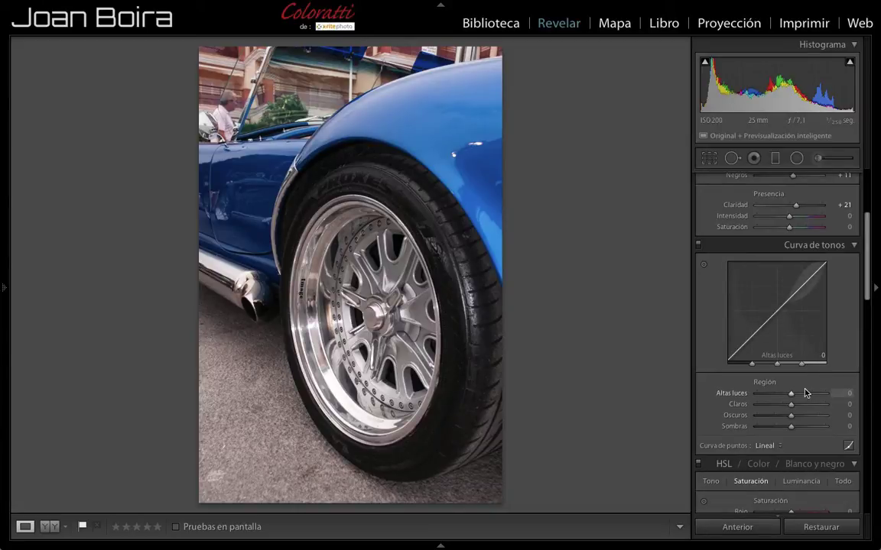
{"action": "scroll", "coordinate": [802, 392], "scroll_direction": "down", "scroll_amount": 1}
{"action": "scroll", "coordinate": [802, 390], "scroll_direction": "down", "scroll_amount": 2}
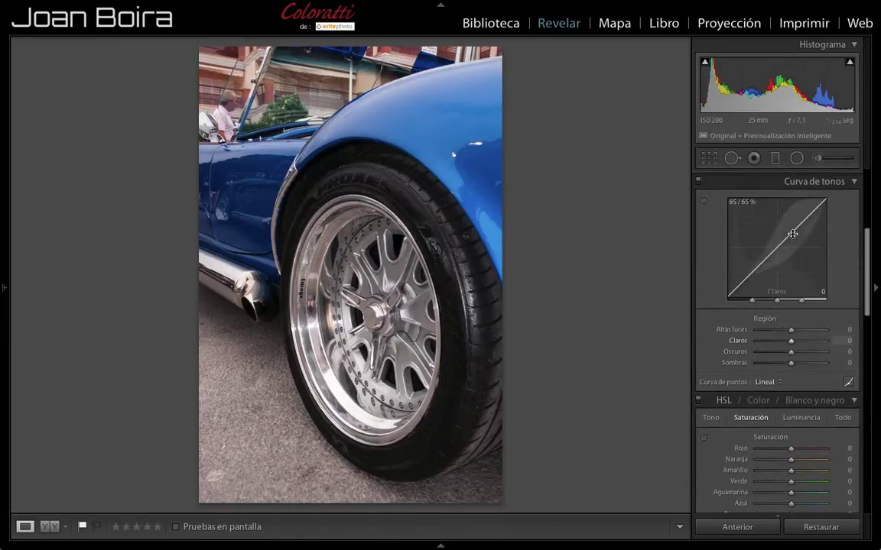
{"action": "left_click_drag", "start_coordinate": [790, 329], "coordinate": [816, 330]}
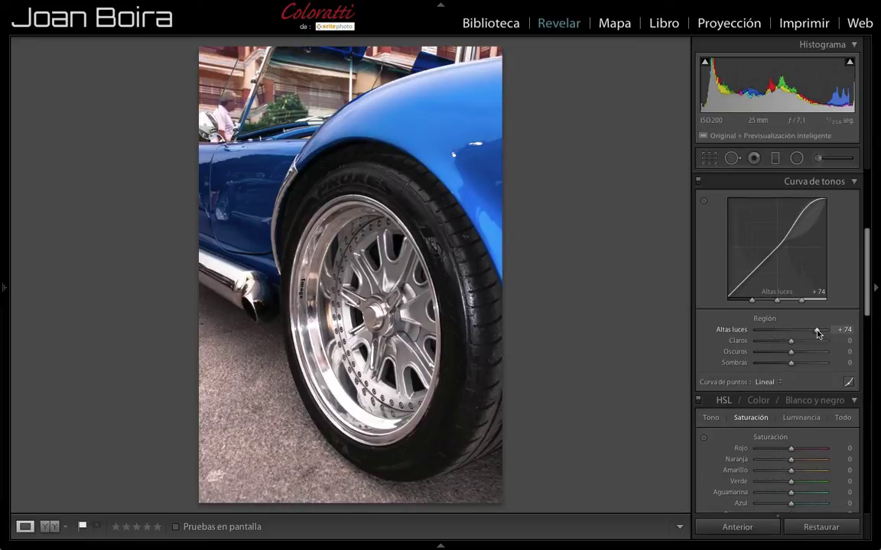
{"action": "mouse_move", "coordinate": [791, 341]}
{"action": "left_mouse_down"}
{"action": "mouse_move", "coordinate": [799, 353]}
{"action": "mouse_move", "coordinate": [786, 364]}
{"action": "left_mouse_up"}
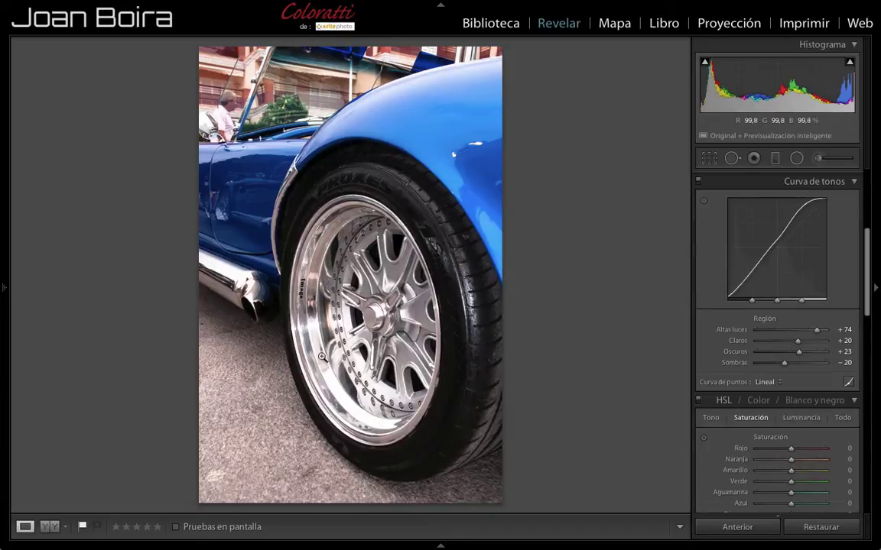
{"action": "scroll", "coordinate": [839, 282], "scroll_direction": "up", "scroll_amount": 5}
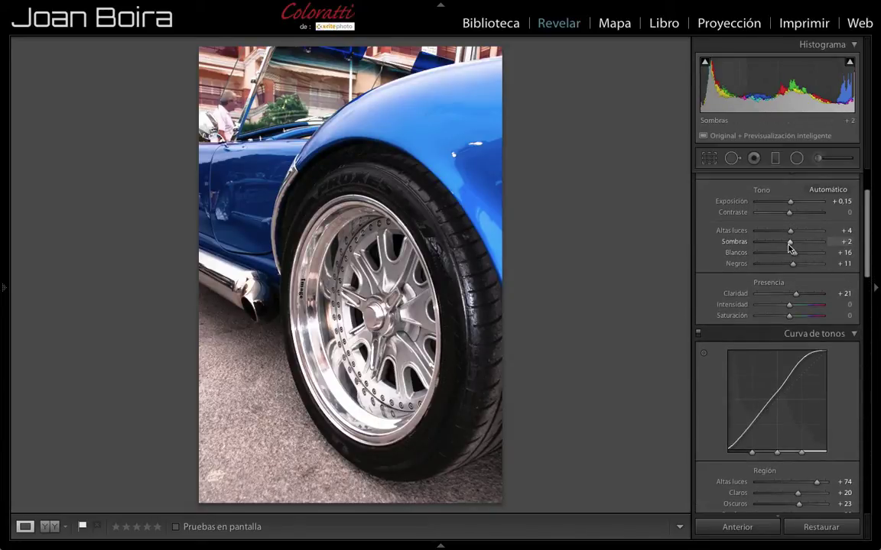
{"action": "left_click_drag", "start_coordinate": [790, 232], "coordinate": [771, 231]}
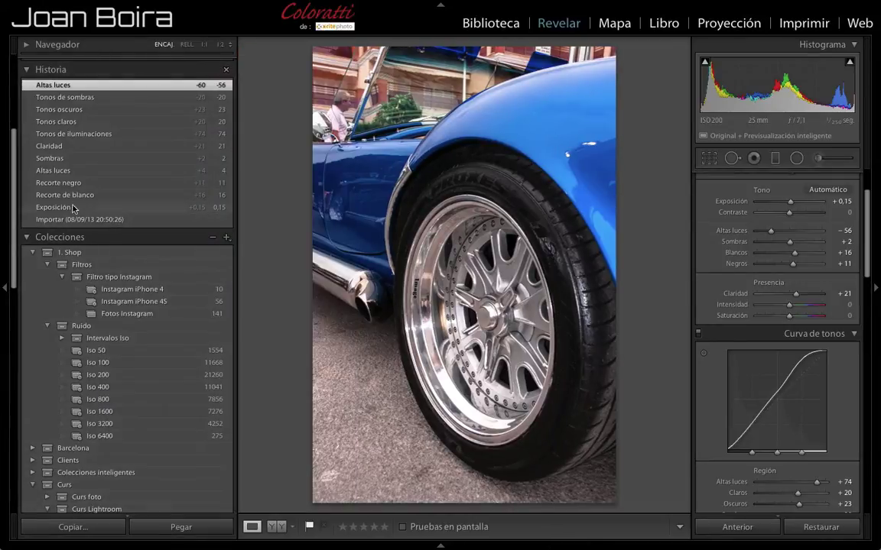
Compare _DSC0464 with its imported original, return to the latest edit, and redisplay the filmstrip.
{"action": "left_click", "coordinate": [77, 220]}
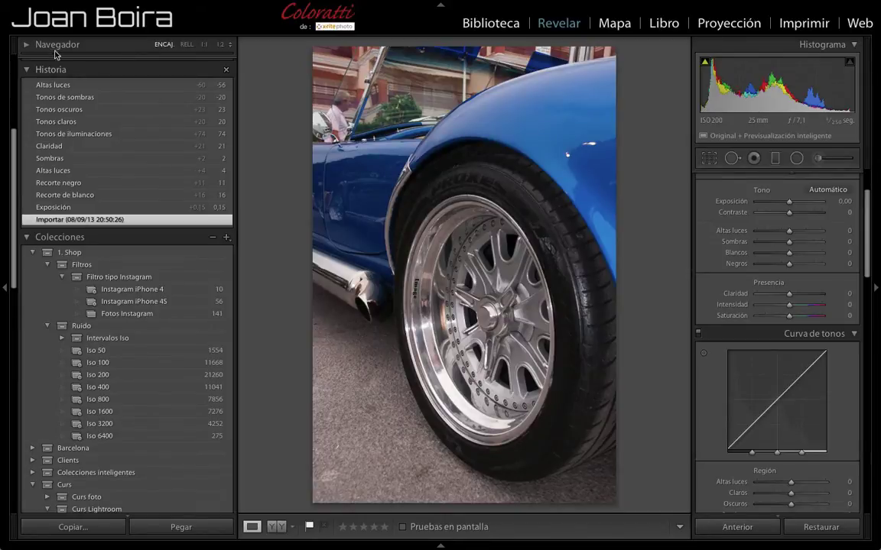
{"action": "left_click", "coordinate": [69, 86]}
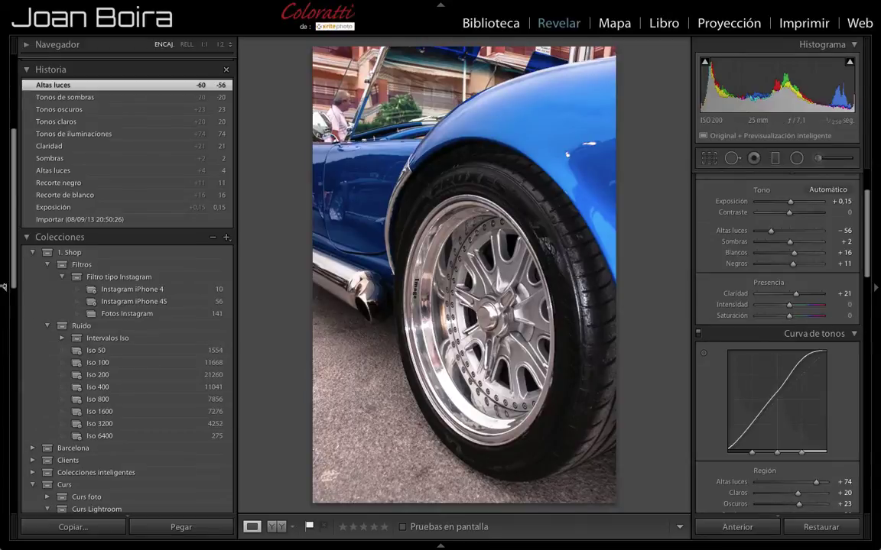
{"action": "left_click", "coordinate": [4, 285]}
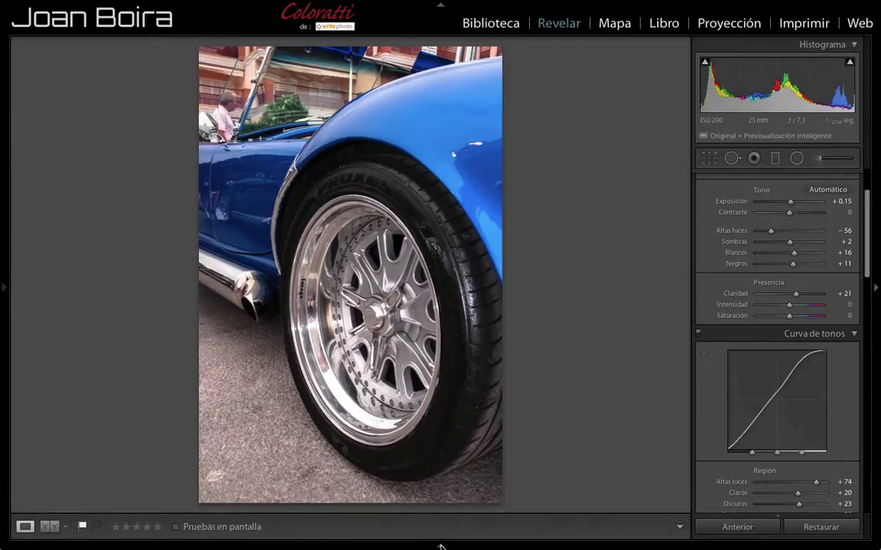
{"action": "left_click", "coordinate": [440, 546]}
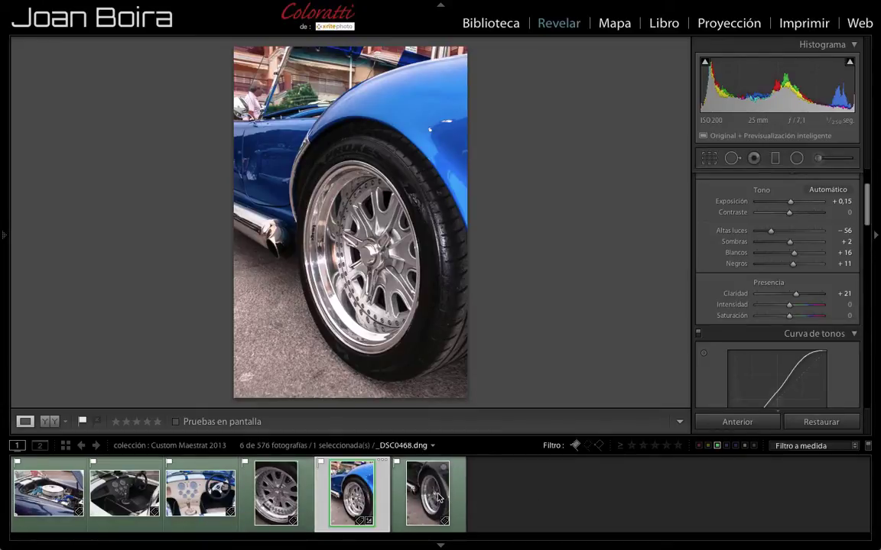
Select all six car photos with _DSC0464 active, and filter thumbnails to green labels.
{"action": "left_click", "coordinate": [44, 487], "text": "shift"}
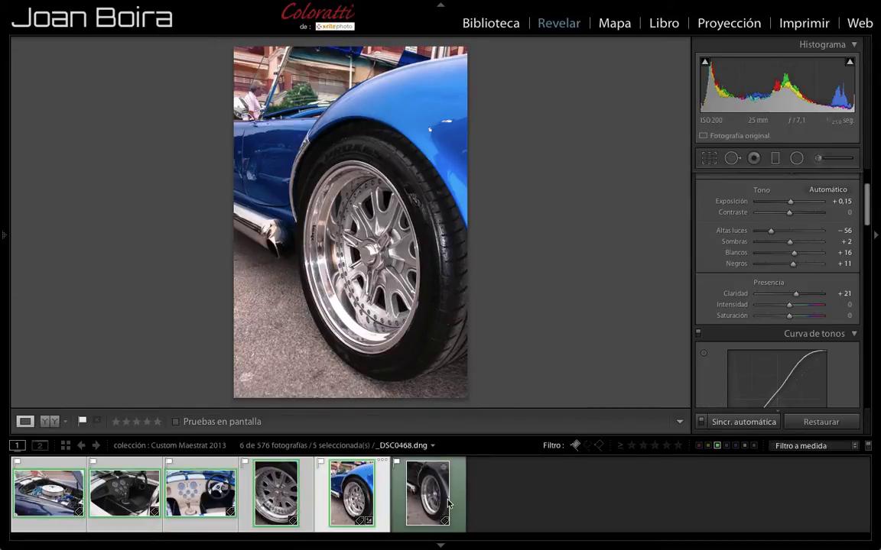
{"action": "left_click", "coordinate": [428, 508], "text": "shift"}
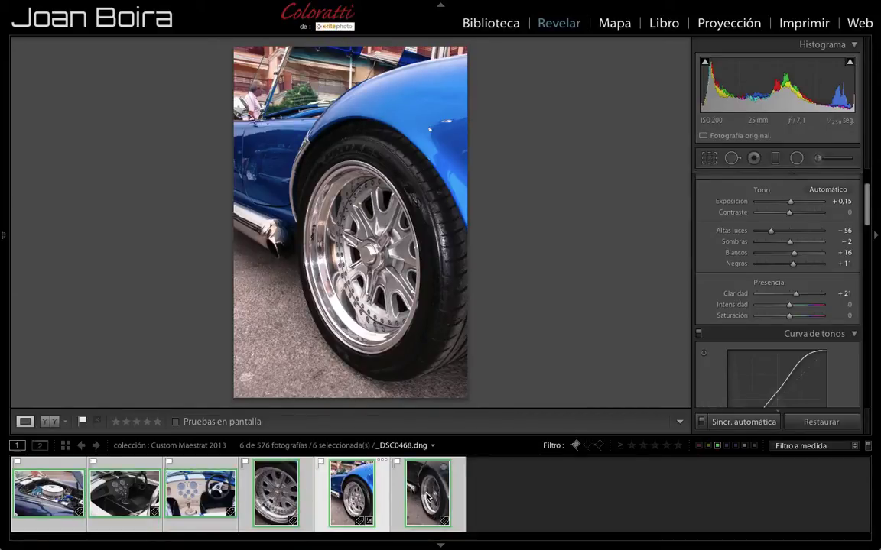
{"action": "left_click", "coordinate": [428, 498]}
{"action": "left_click", "coordinate": [716, 445]}
Toggle Auto Sync on and off, leaving it off, and bring up Sincronizar settings.
{"action": "scroll", "coordinate": [772, 252], "scroll_direction": "down", "scroll_amount": 1}
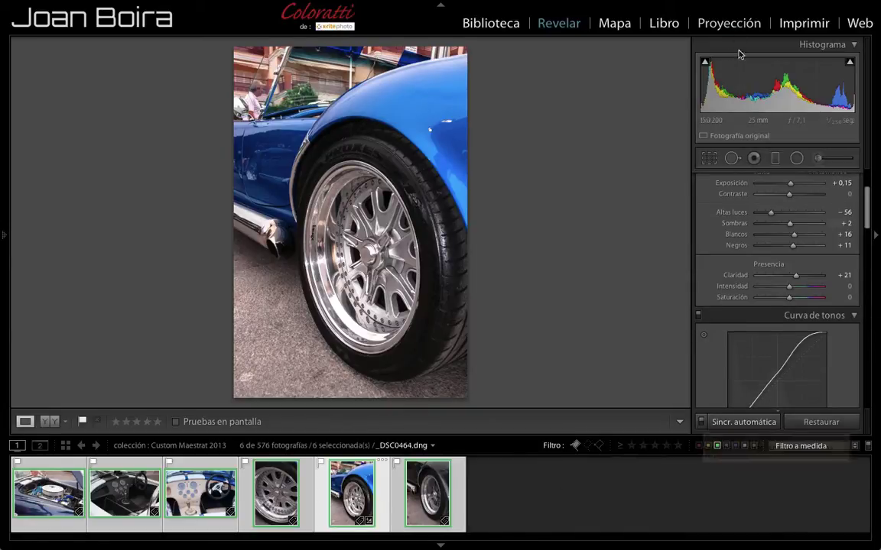
{"action": "left_click", "coordinate": [700, 421]}
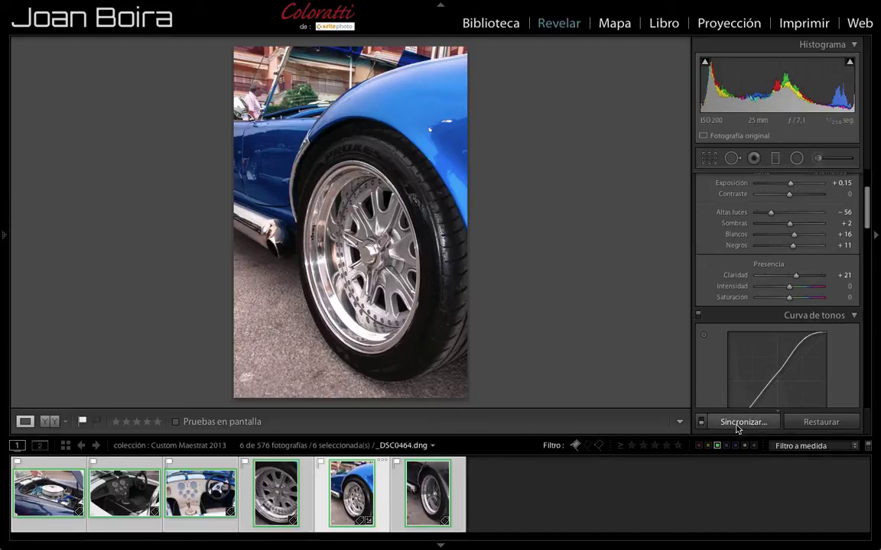
{"action": "left_click", "coordinate": [701, 422]}
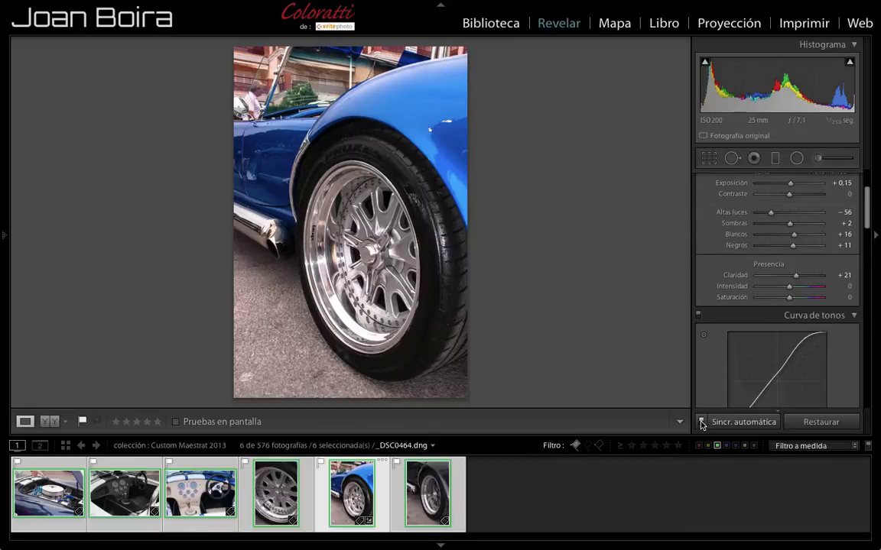
{"action": "left_click", "coordinate": [701, 422]}
{"action": "left_click", "coordinate": [701, 422]}
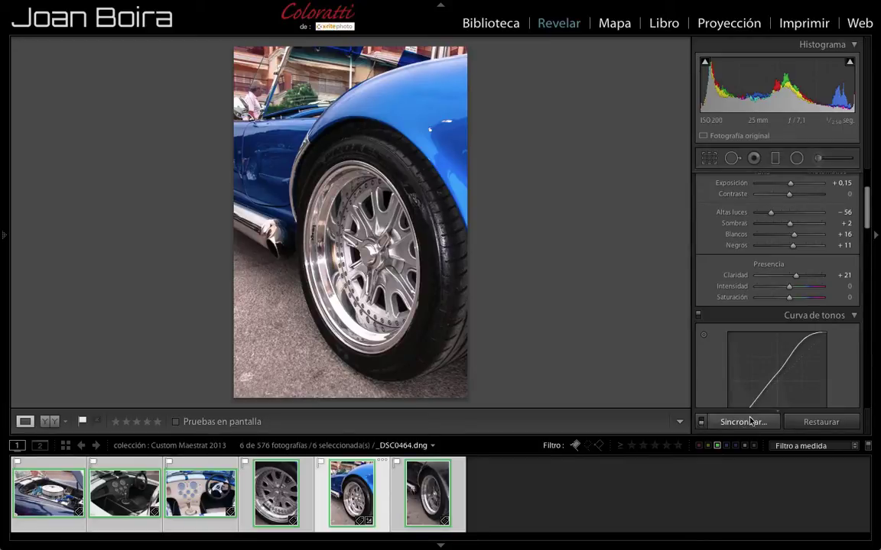
{"action": "left_click", "coordinate": [701, 422]}
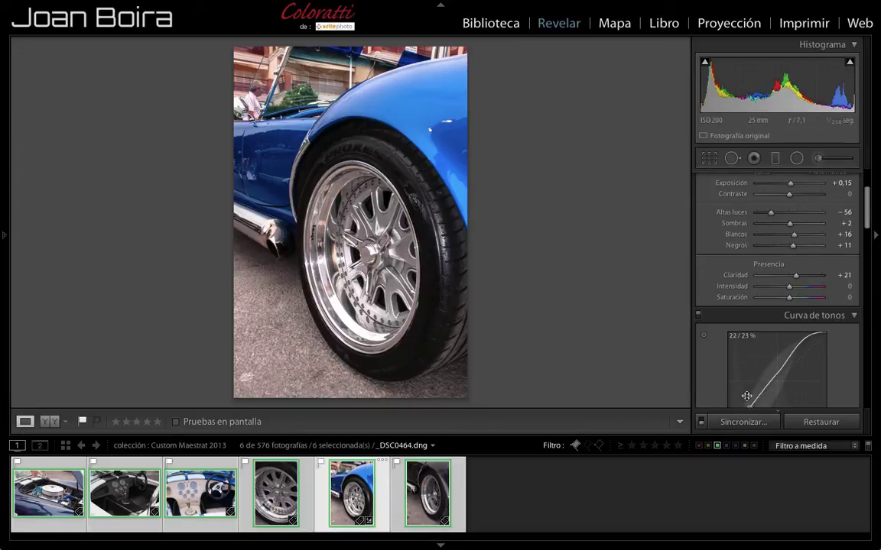
{"action": "left_click", "coordinate": [745, 423]}
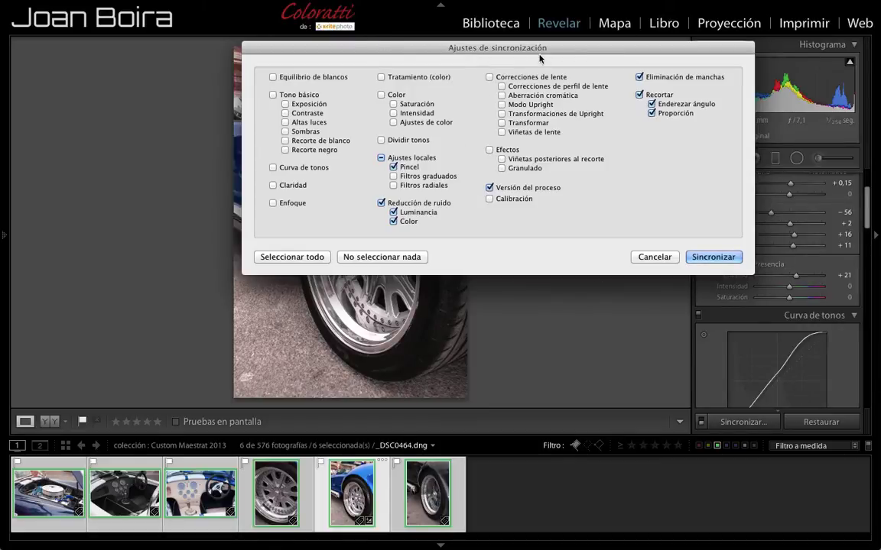
Tick Tono básico, Curva de tonos, Claridad; untick Ajustes locales, Reducción de ruido, Recortar, Eliminación de manchas.
{"action": "mouse_move", "coordinate": [537, 49]}
{"action": "left_mouse_down"}
{"action": "mouse_move", "coordinate": [499, 113]}
{"action": "mouse_move", "coordinate": [482, 118]}
{"action": "left_mouse_up"}
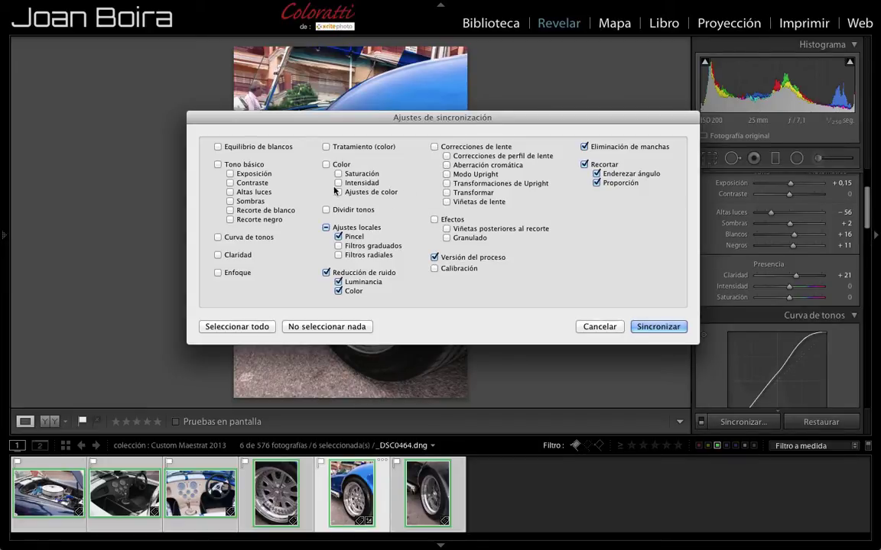
{"action": "left_click", "coordinate": [218, 164]}
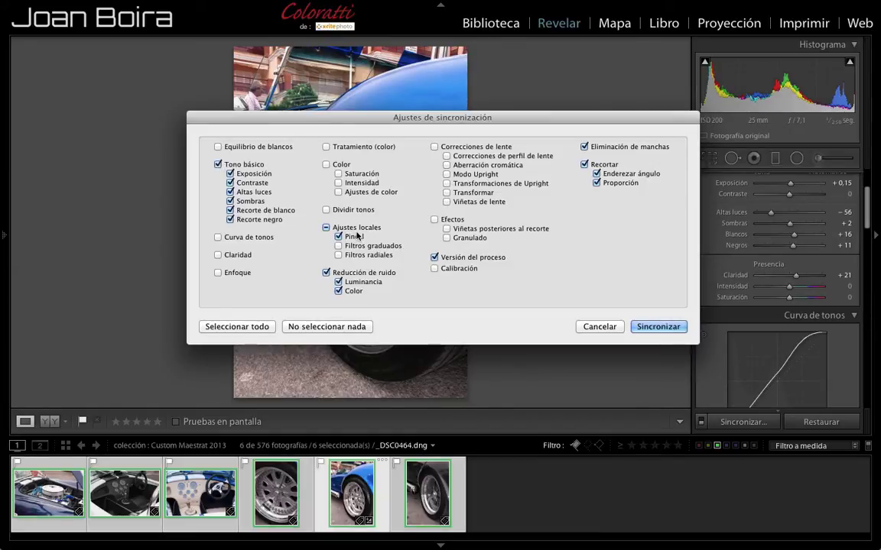
{"action": "left_click", "coordinate": [327, 228]}
{"action": "left_click", "coordinate": [327, 273]}
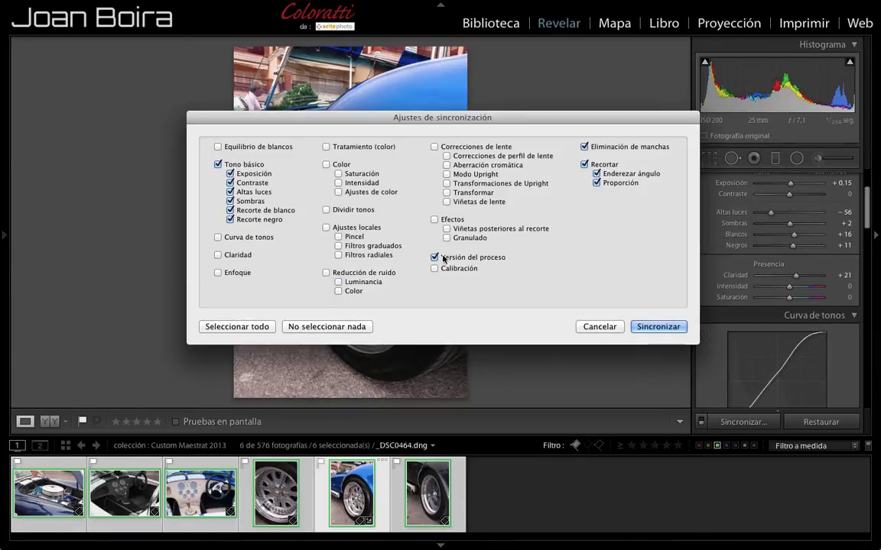
{"action": "left_click", "coordinate": [584, 164]}
{"action": "left_click", "coordinate": [584, 146]}
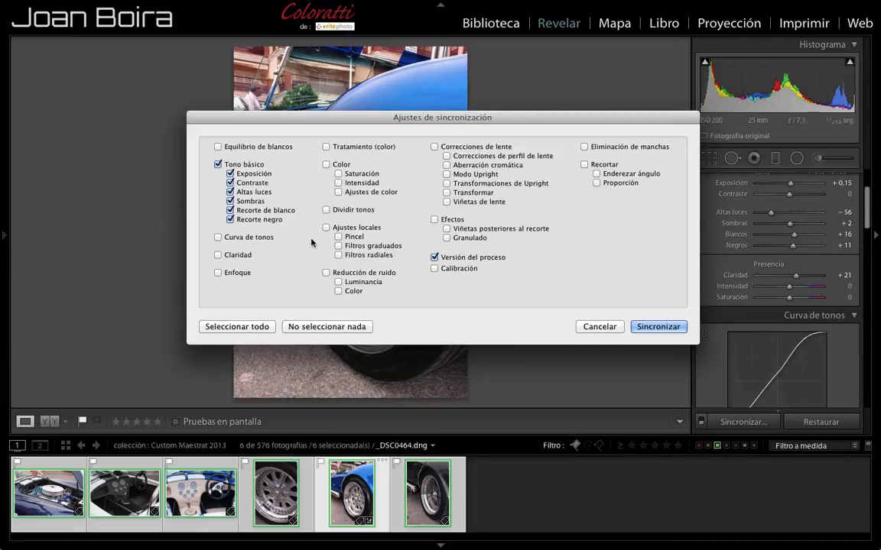
{"action": "left_click", "coordinate": [218, 238]}
{"action": "left_click", "coordinate": [217, 256]}
Run the sync, then compare _DSC0461's imported original against its synced version in History.
{"action": "left_click", "coordinate": [671, 332]}
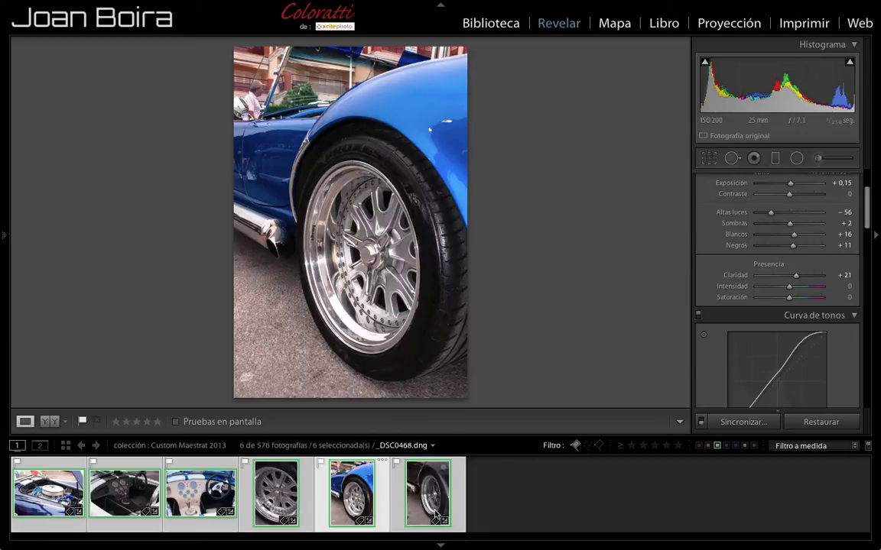
{"action": "left_click", "coordinate": [258, 468]}
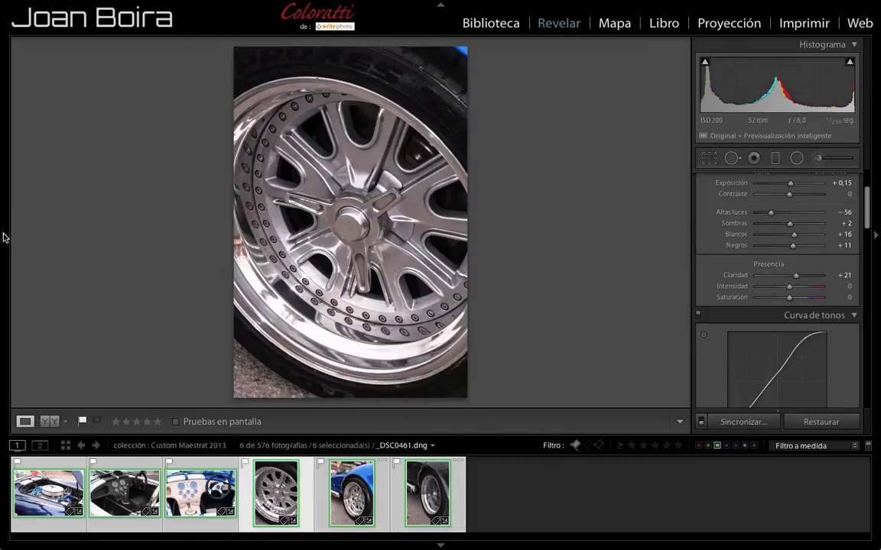
{"action": "left_click", "coordinate": [4, 236]}
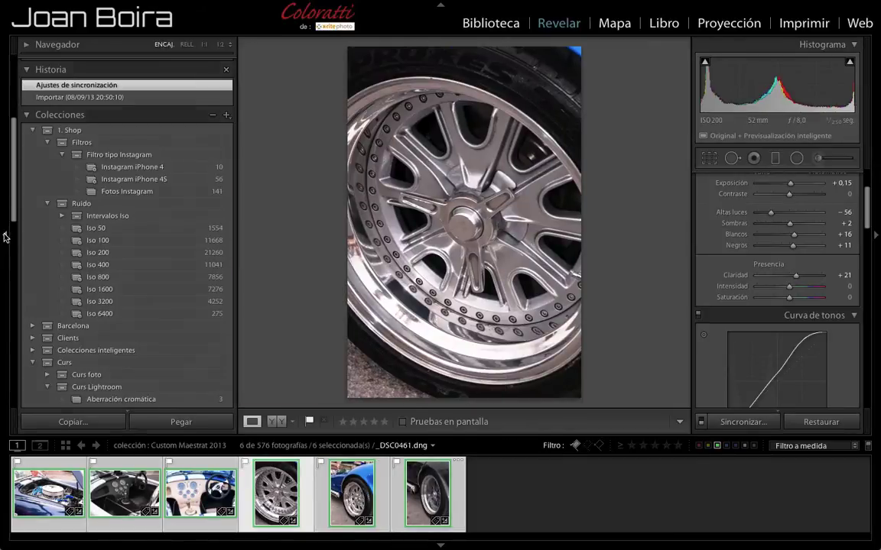
{"action": "left_click", "coordinate": [46, 98]}
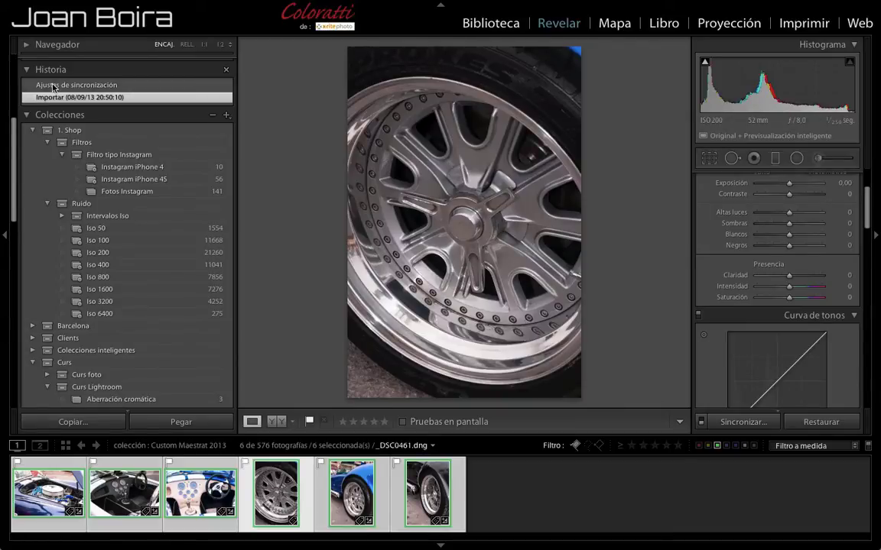
{"action": "left_click", "coordinate": [53, 86]}
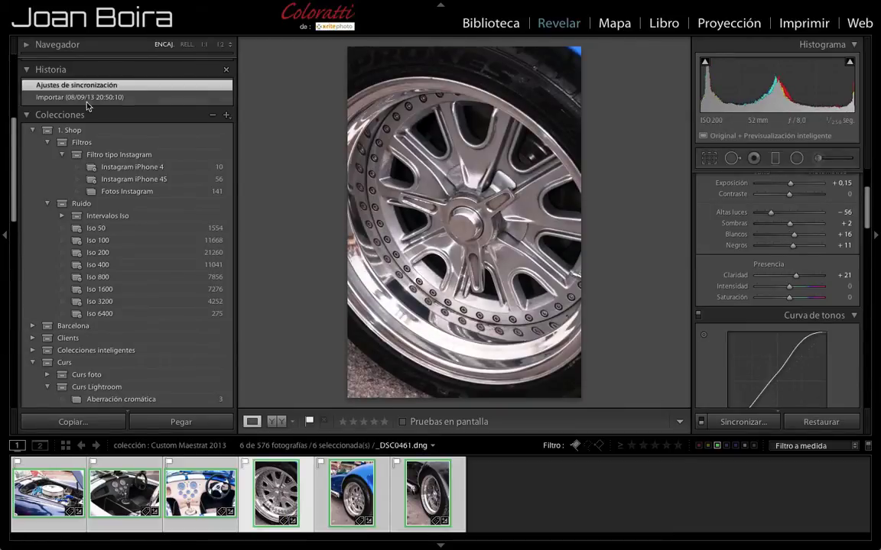
Compare _DSC0468 twice between its imported original and synced version, ending on synced.
{"action": "left_click", "coordinate": [425, 510]}
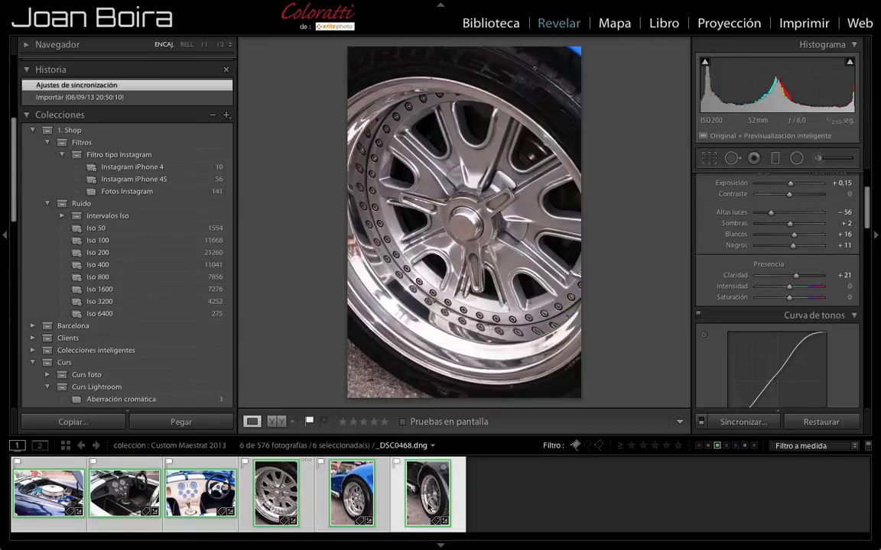
{"action": "left_click", "coordinate": [113, 97]}
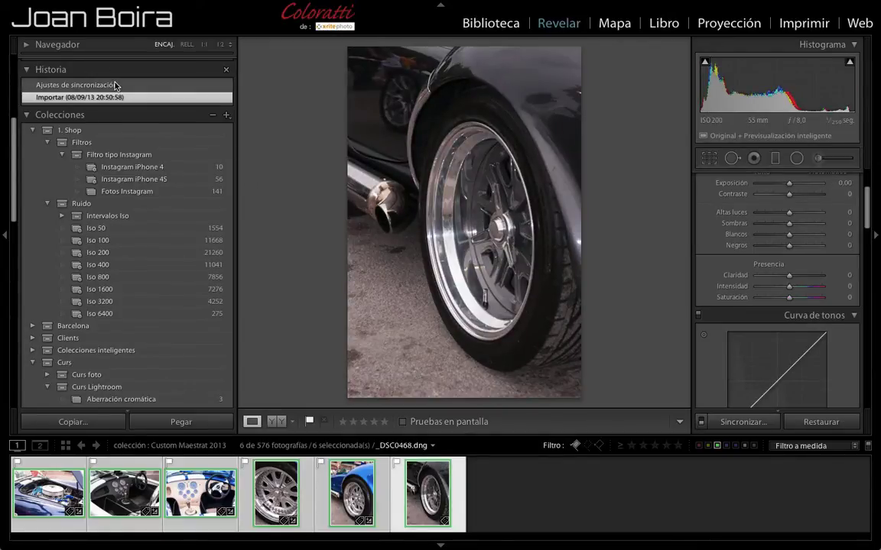
{"action": "left_click", "coordinate": [115, 86]}
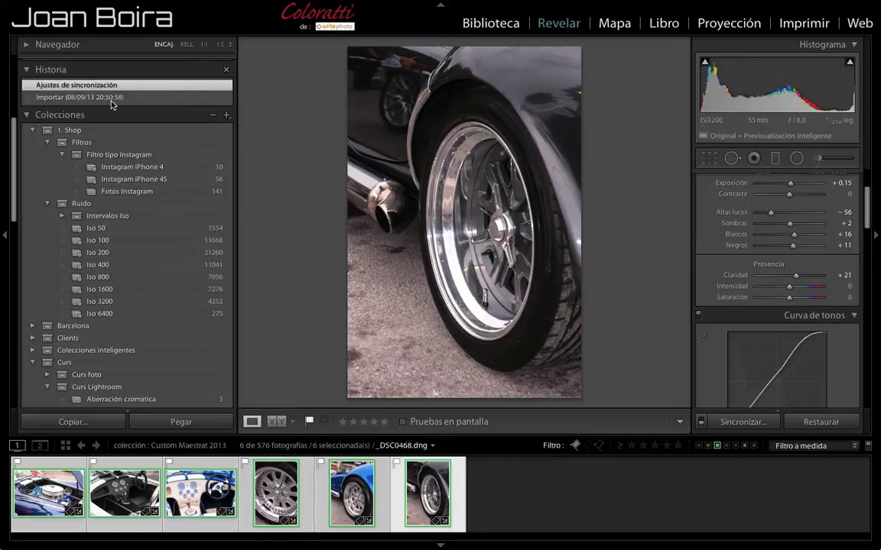
{"action": "left_click", "coordinate": [113, 97]}
{"action": "left_click", "coordinate": [115, 85]}
Deselect all photos, select only the dashboard shot _DSC0446, and open the Editar menu.
{"action": "left_click", "coordinate": [526, 505]}
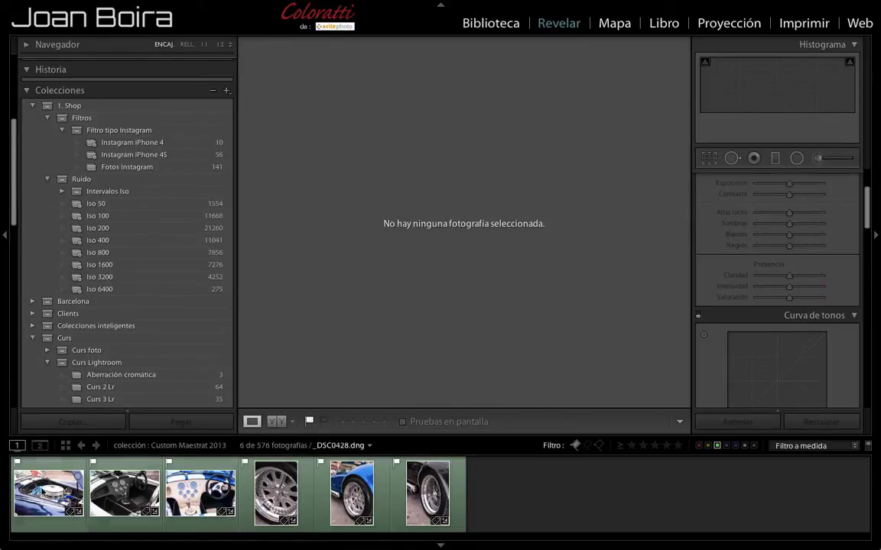
{"action": "left_click", "coordinate": [201, 492]}
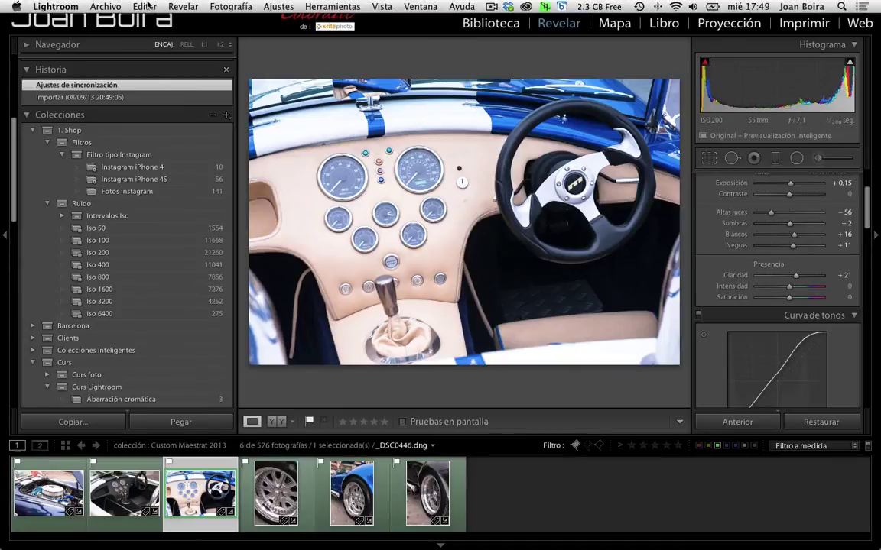
{"action": "left_click", "coordinate": [146, 6]}
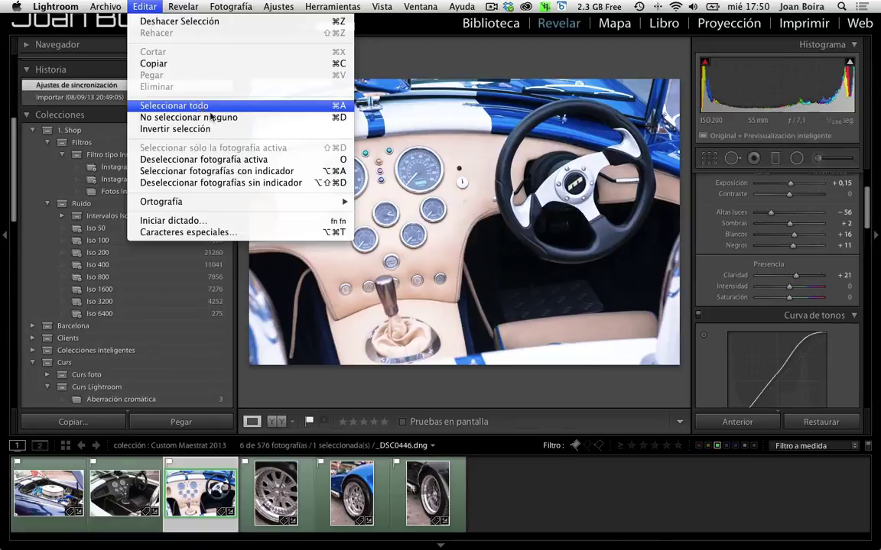
Select all six photos, make _DSC0446 the active one, and leave Auto Sync on.
{"action": "left_click", "coordinate": [239, 108]}
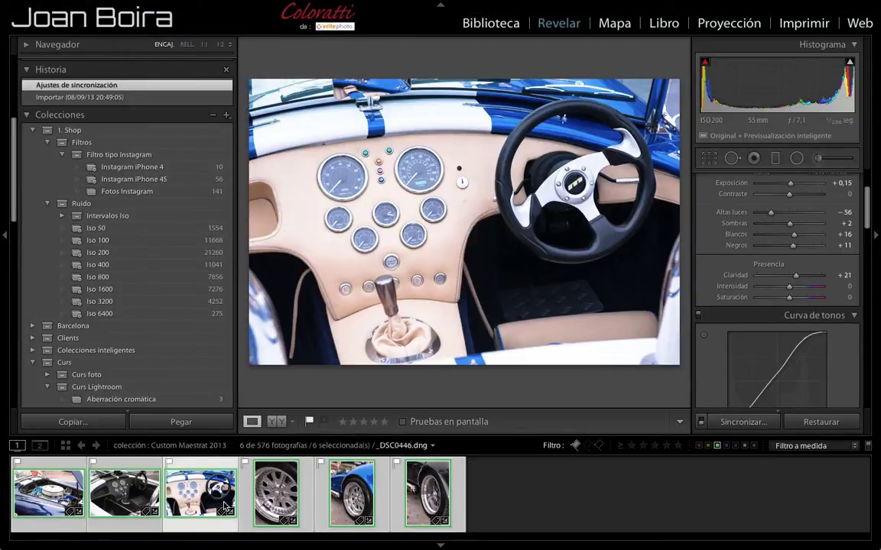
{"action": "left_click", "coordinate": [427, 514]}
{"action": "left_click", "coordinate": [174, 505]}
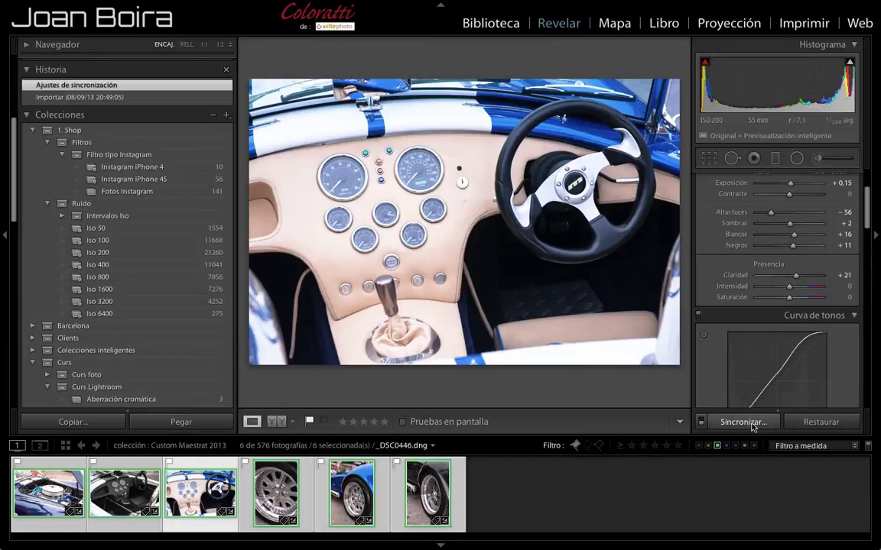
{"action": "left_click", "coordinate": [701, 424]}
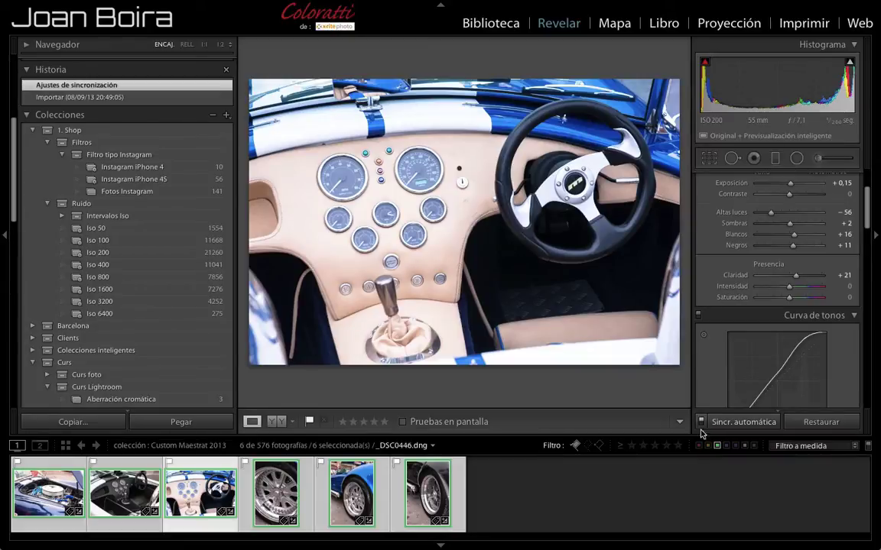
{"action": "left_click", "coordinate": [745, 425]}
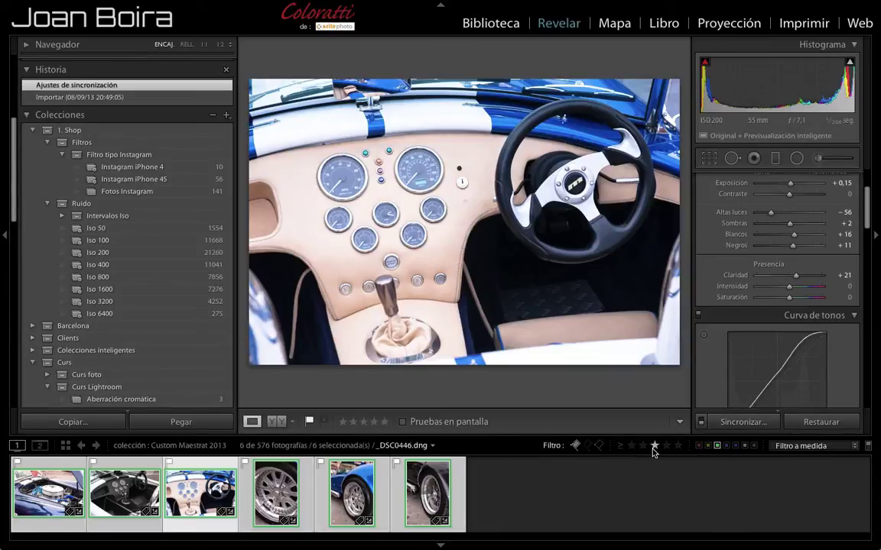
{"action": "left_click", "coordinate": [700, 422]}
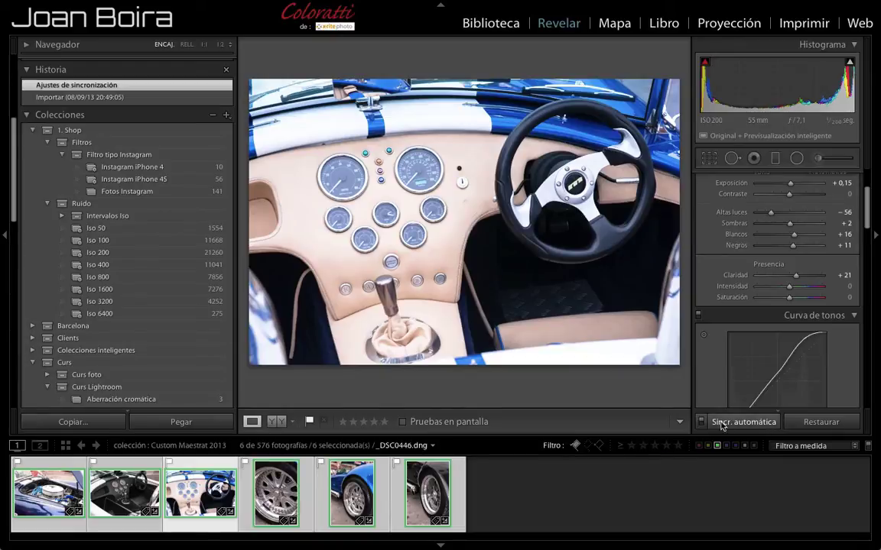
{"action": "left_click", "coordinate": [702, 423]}
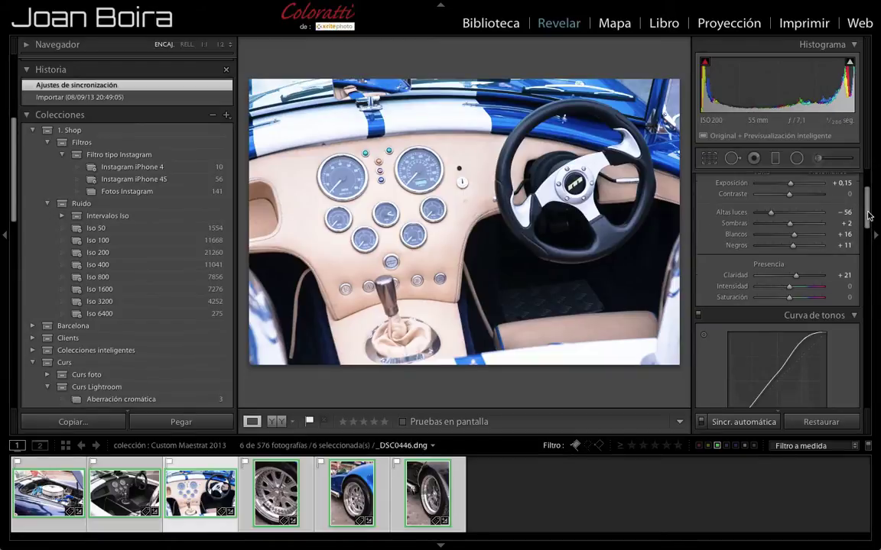
Warm the dashboard photo's white balance and reduce its tint to +3.
{"action": "scroll", "coordinate": [818, 289], "scroll_direction": "up", "scroll_amount": 3}
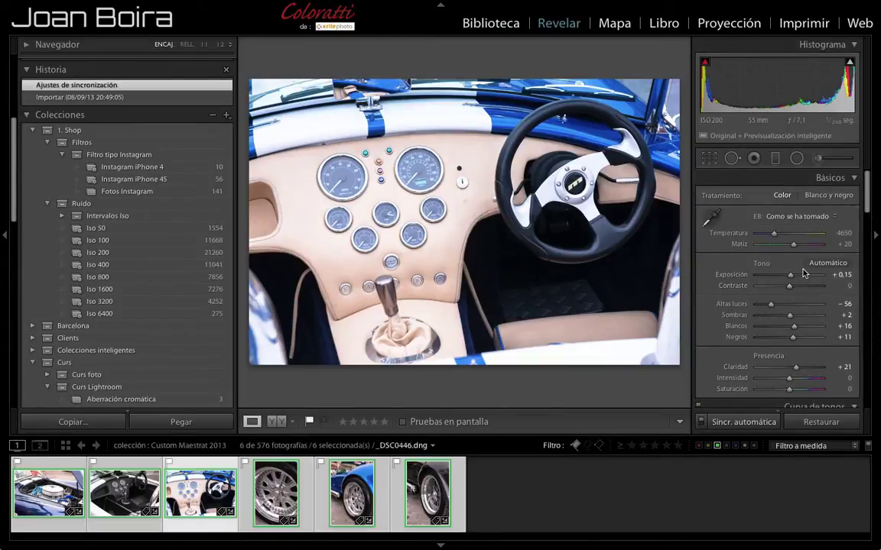
{"action": "left_click", "coordinate": [4, 237]}
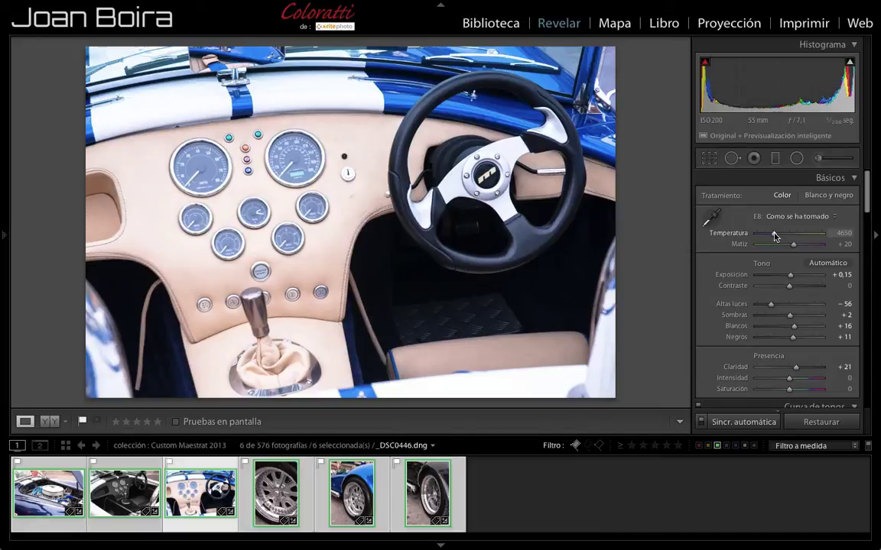
{"action": "left_click_drag", "start_coordinate": [775, 236], "coordinate": [779, 237]}
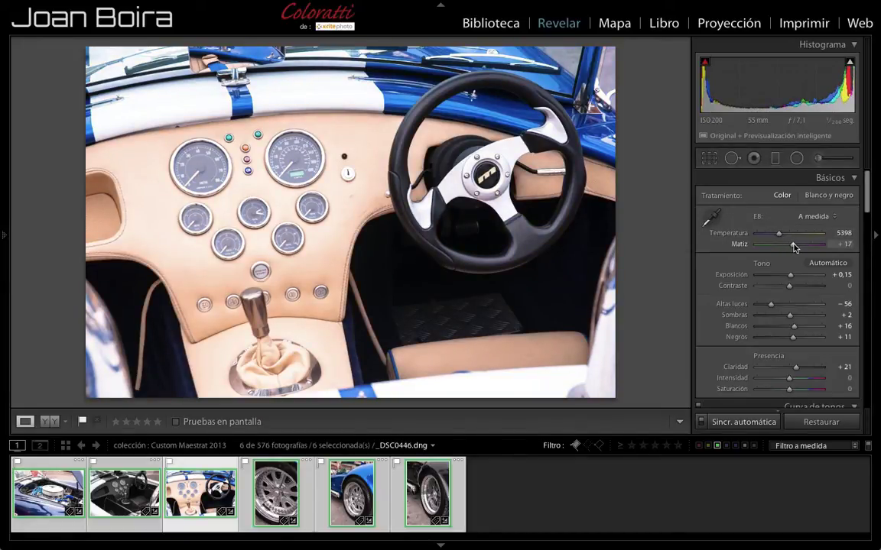
{"action": "left_click_drag", "start_coordinate": [794, 246], "coordinate": [792, 246]}
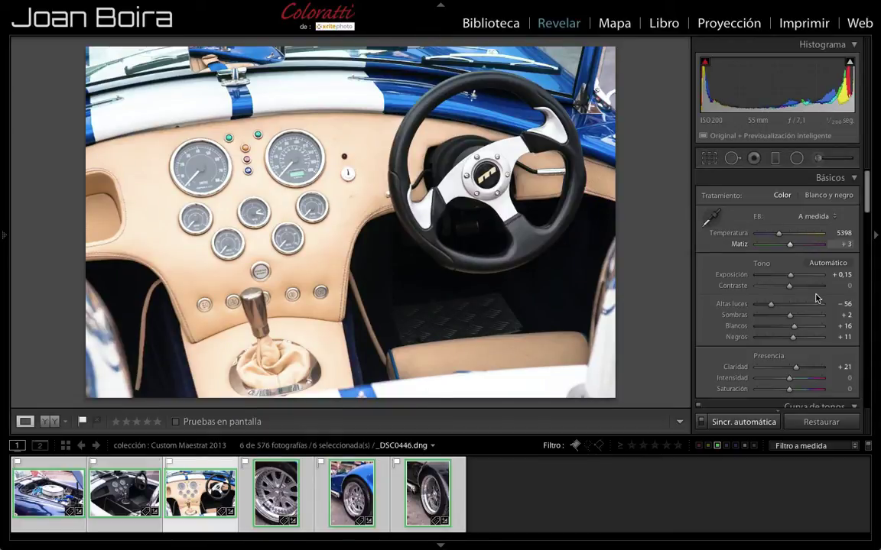
Scroll the right panel down to the Detalle sharpening and noise-reduction sliders.
{"action": "scroll", "coordinate": [822, 314], "scroll_direction": "down", "scroll_amount": 2}
{"action": "scroll", "coordinate": [822, 313], "scroll_direction": "down", "scroll_amount": 3}
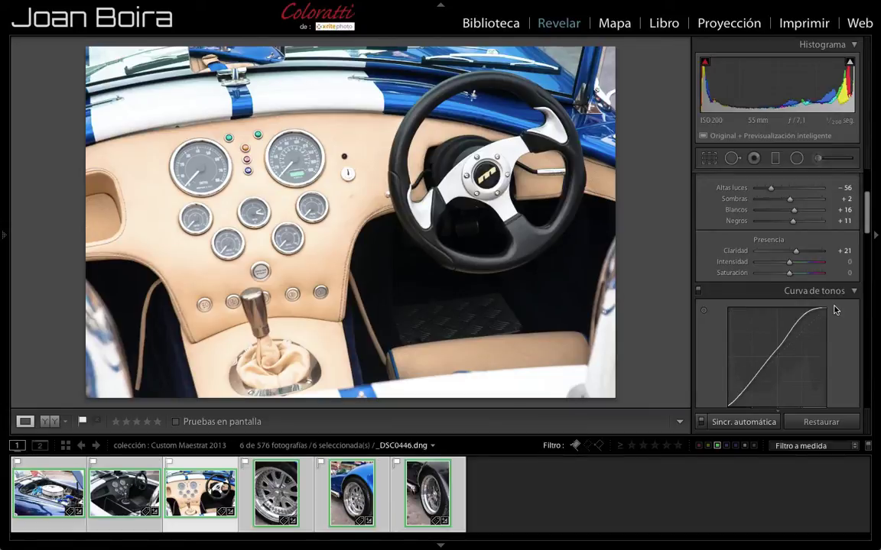
{"action": "scroll", "coordinate": [835, 309], "scroll_direction": "down", "scroll_amount": 3}
{"action": "scroll", "coordinate": [836, 309], "scroll_direction": "down", "scroll_amount": 3}
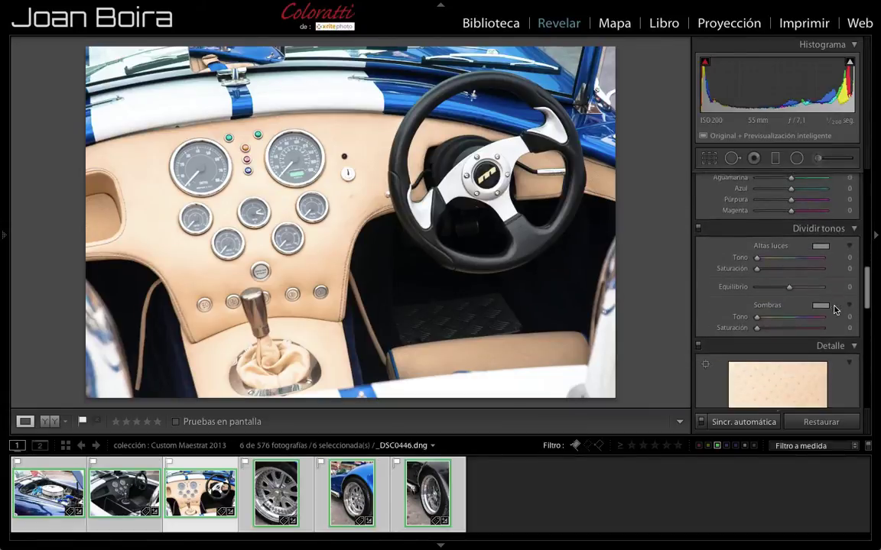
{"action": "scroll", "coordinate": [836, 310], "scroll_direction": "down", "scroll_amount": 3}
{"action": "scroll", "coordinate": [835, 310], "scroll_direction": "down", "scroll_amount": 2}
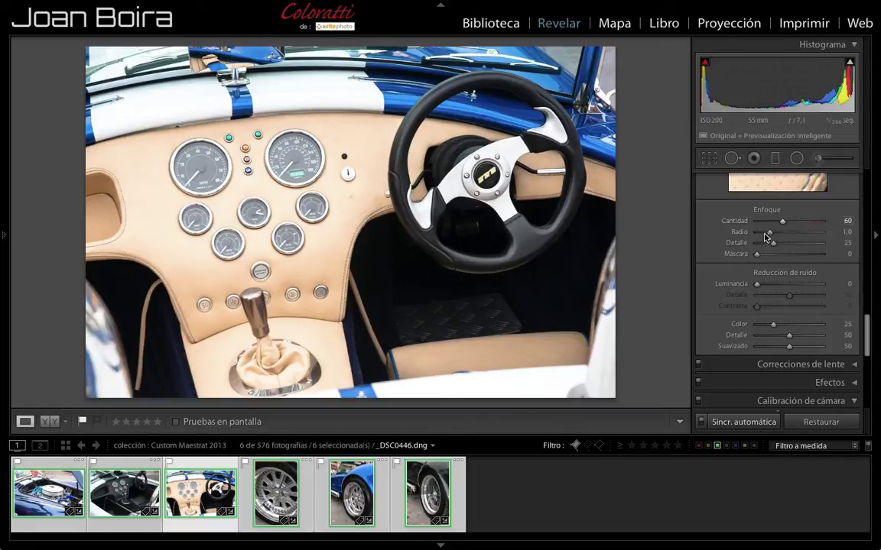
Set sharpening to amount 56, radius 1.1, detail 19, masking 94 with greyscale previews, then zoom 1:1.
{"action": "key", "text": "alt"}
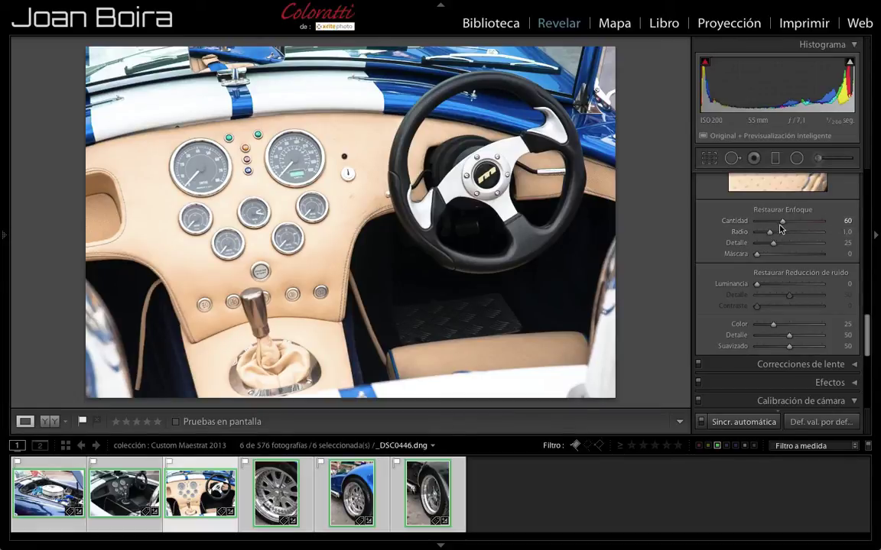
{"action": "left_click_drag", "start_coordinate": [782, 221], "coordinate": [773, 235]}
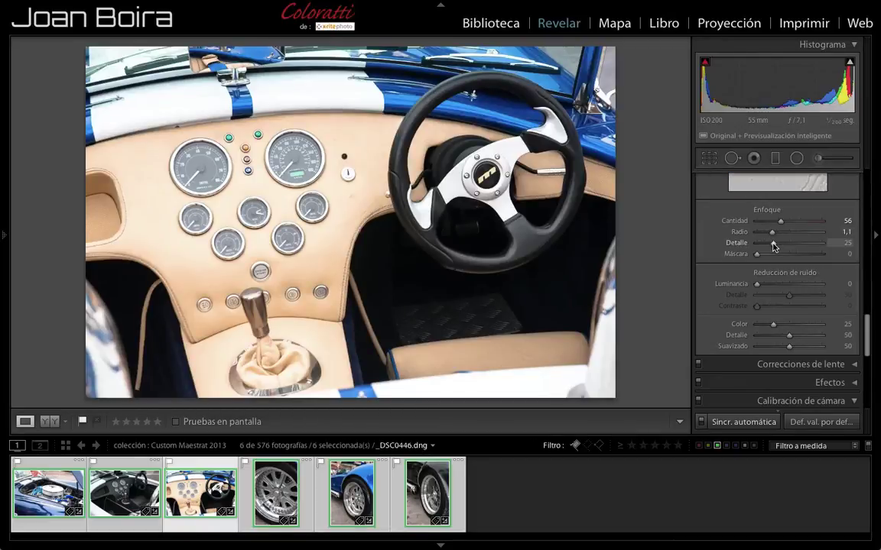
{"action": "mouse_move", "coordinate": [774, 243]}
{"action": "left_mouse_down"}
{"action": "mouse_move", "coordinate": [787, 260]}
{"action": "mouse_move", "coordinate": [822, 261]}
{"action": "mouse_move", "coordinate": [818, 254]}
{"action": "left_mouse_up"}
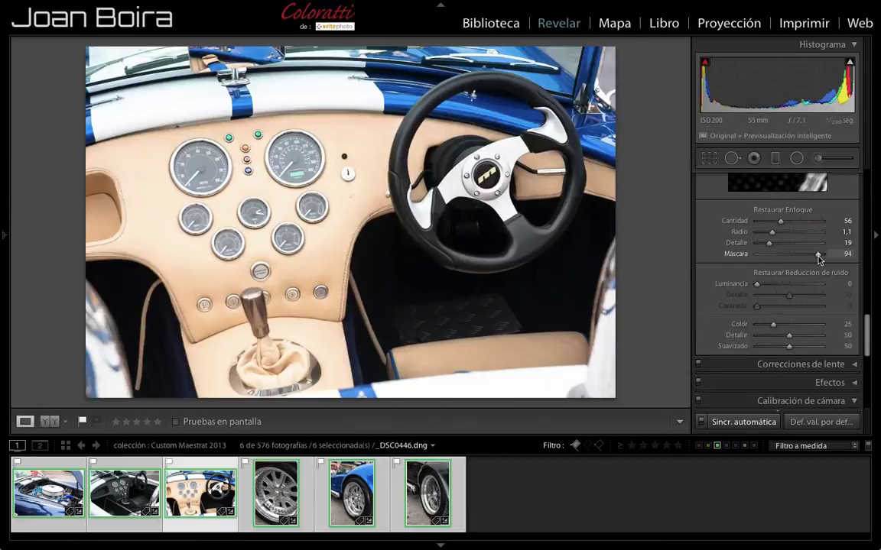
{"action": "left_click", "coordinate": [449, 192]}
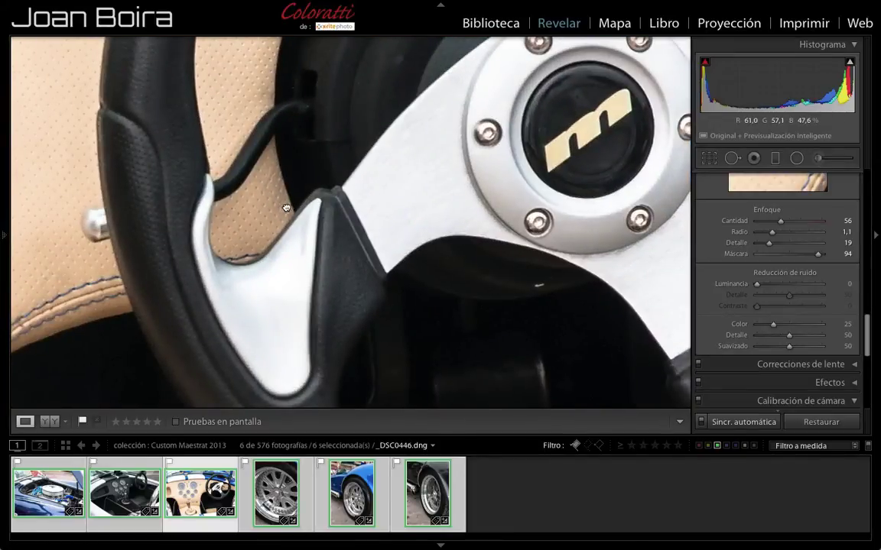
{"action": "left_click_drag", "start_coordinate": [281, 200], "coordinate": [512, 333]}
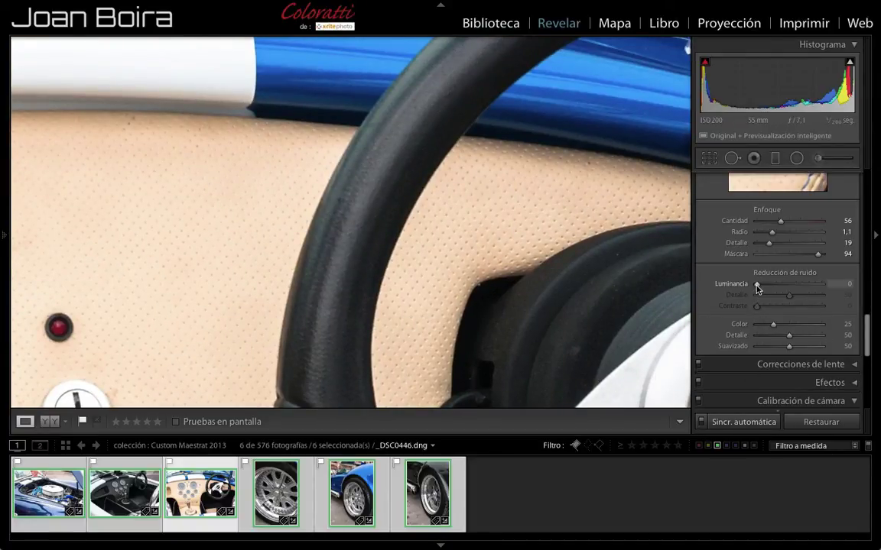
Set luminance noise reduction to 5 and colour noise reduction to about 15.
{"action": "left_click_drag", "start_coordinate": [756, 284], "coordinate": [758, 285]}
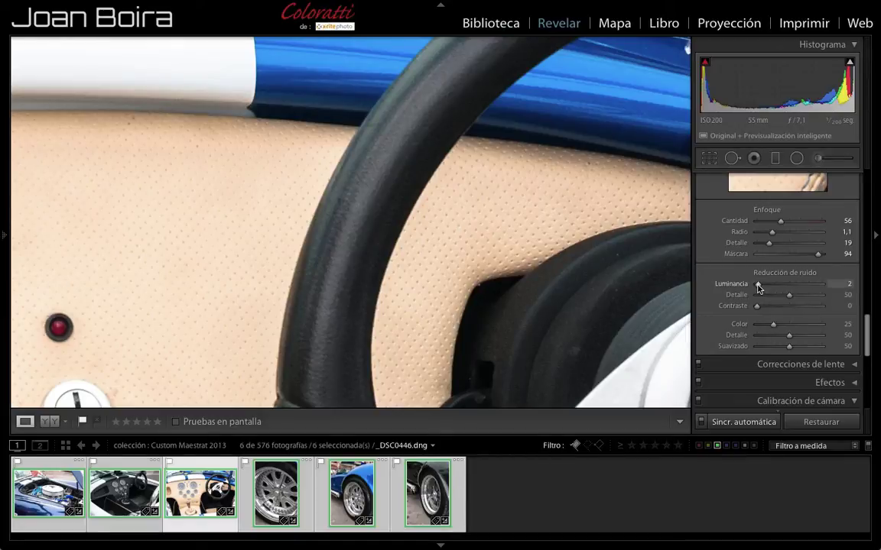
{"action": "left_click_drag", "start_coordinate": [758, 284], "coordinate": [760, 284]}
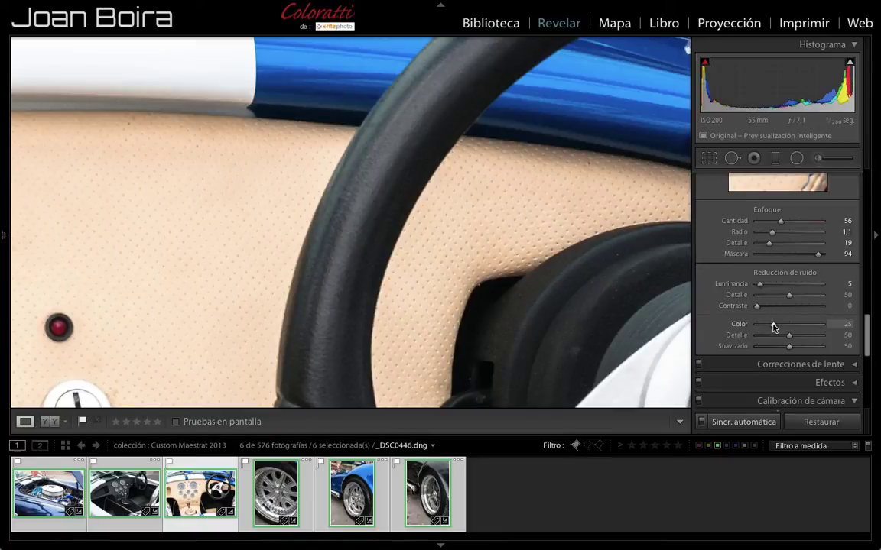
{"action": "left_click_drag", "start_coordinate": [774, 327], "coordinate": [758, 327]}
{"action": "left_click_drag", "start_coordinate": [758, 327], "coordinate": [762, 326]}
{"action": "mouse_move", "coordinate": [761, 327]}
{"action": "left_mouse_down"}
{"action": "mouse_move", "coordinate": [773, 331]}
{"action": "mouse_move", "coordinate": [756, 328]}
{"action": "left_mouse_up"}
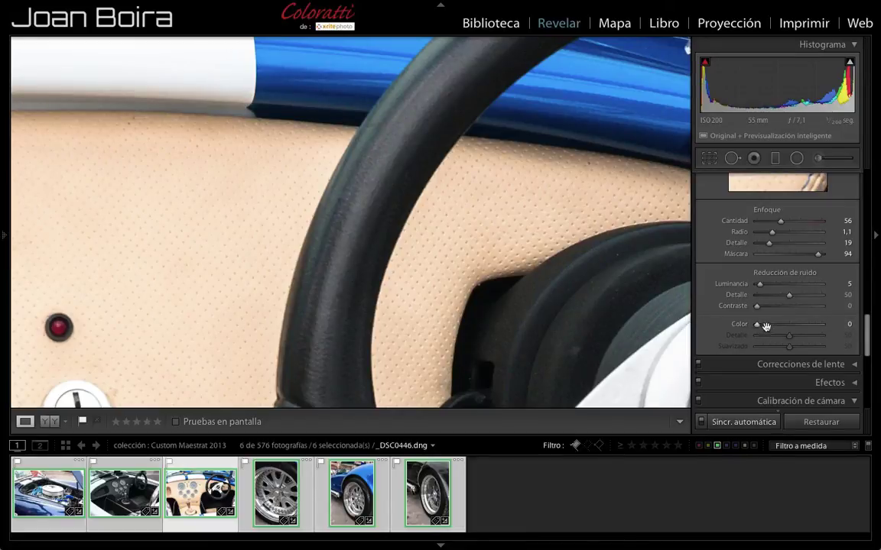
{"action": "left_click_drag", "start_coordinate": [757, 325], "coordinate": [766, 327]}
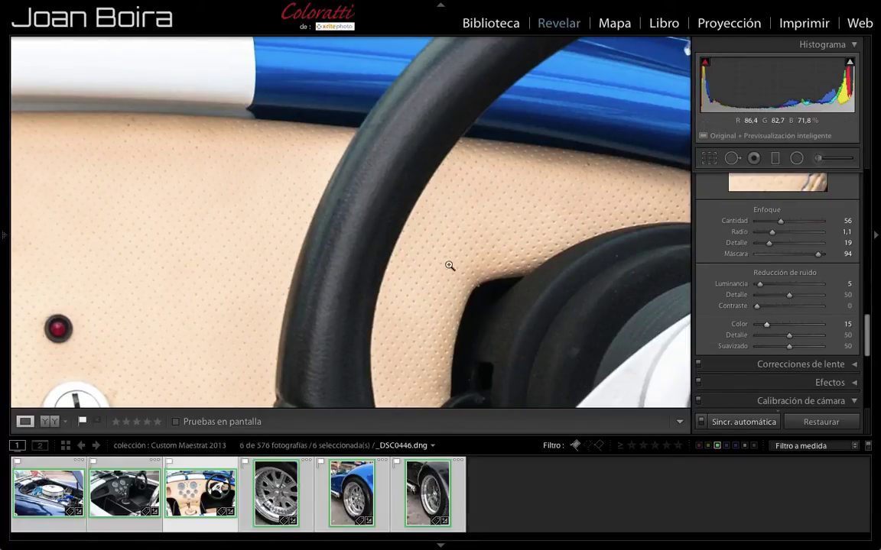
Zoom back to the whole dashboard photo and turn Auto Sync off.
{"action": "key", "text": "ctrl+equal"}
{"action": "left_click", "coordinate": [513, 297]}
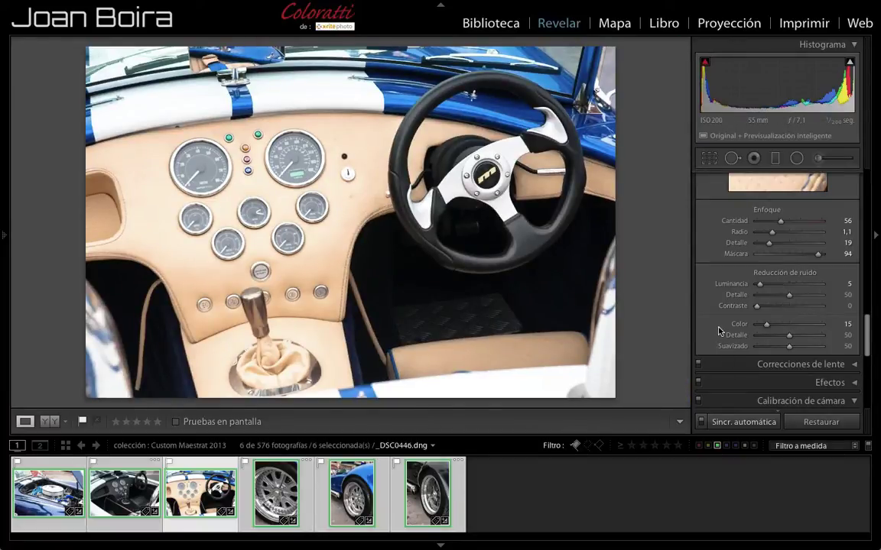
{"action": "left_click", "coordinate": [701, 422]}
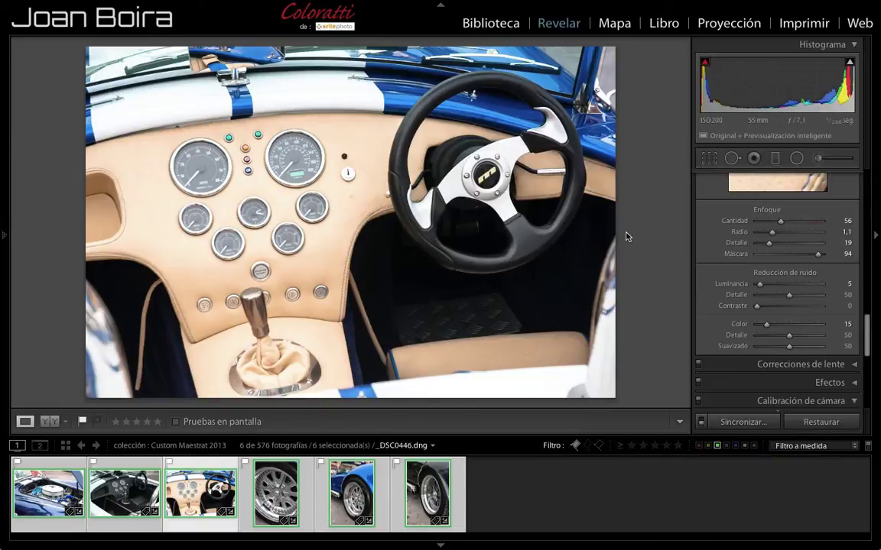
Crop _DSC0446 to a squarer frame, trimming the left and right edges.
{"action": "key", "text": "r"}
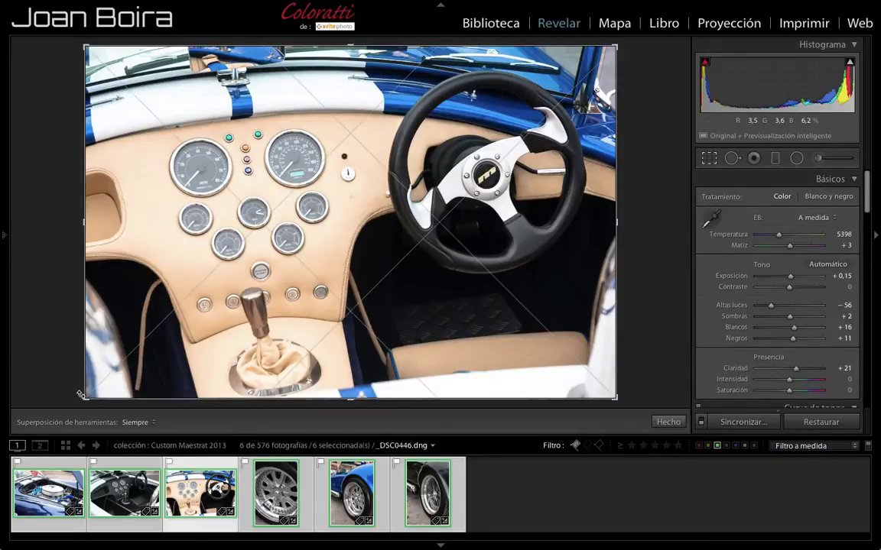
{"action": "left_click_drag", "start_coordinate": [81, 396], "coordinate": [106, 396]}
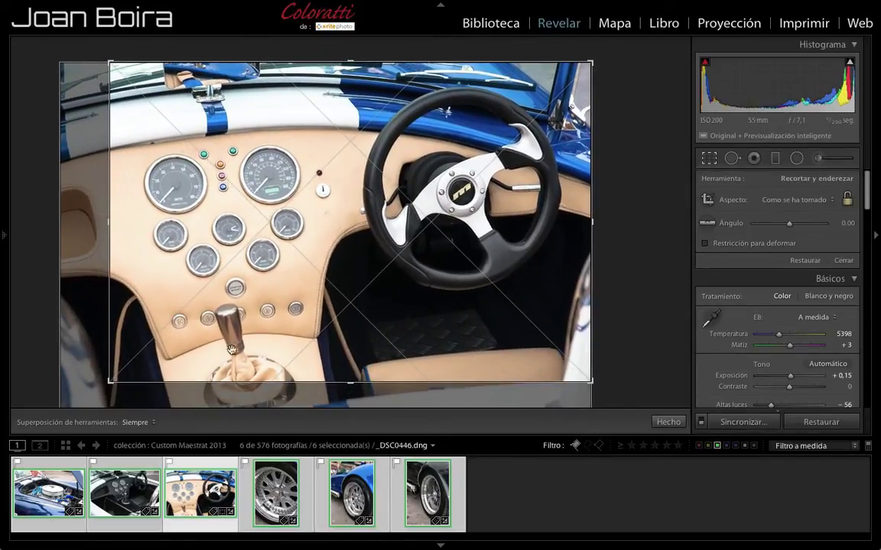
{"action": "left_click_drag", "start_coordinate": [110, 382], "coordinate": [125, 400]}
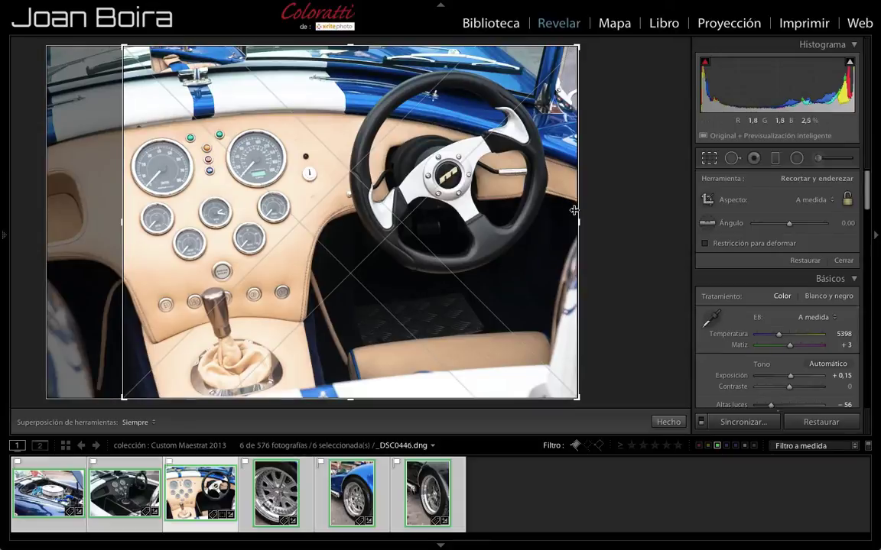
{"action": "left_click_drag", "start_coordinate": [573, 211], "coordinate": [569, 211]}
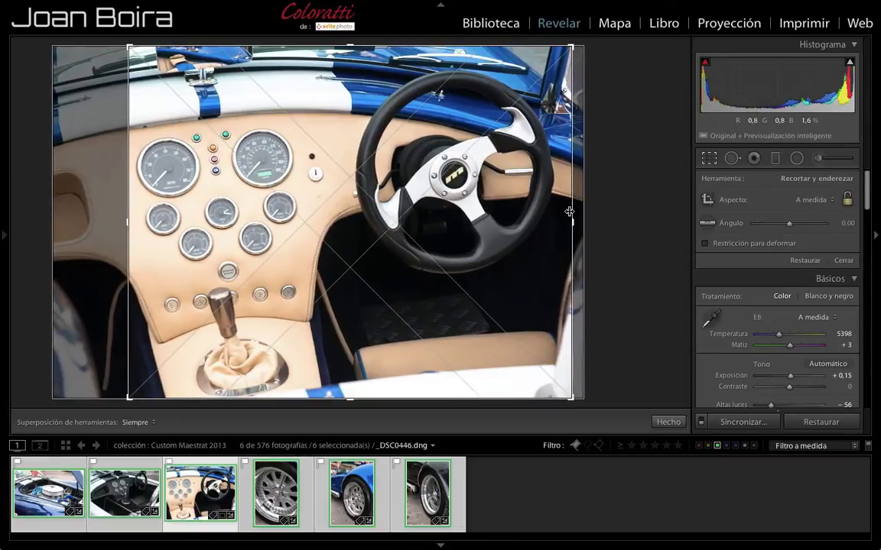
{"action": "key", "text": "Return"}
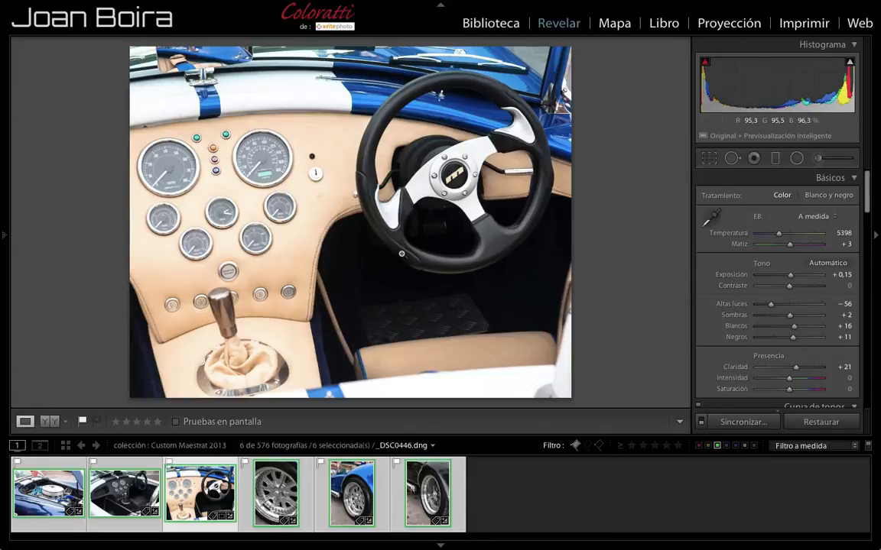
Turn Auto Sync on and set the treatment to Blanco y negro for all six photos.
{"action": "left_click", "coordinate": [700, 421]}
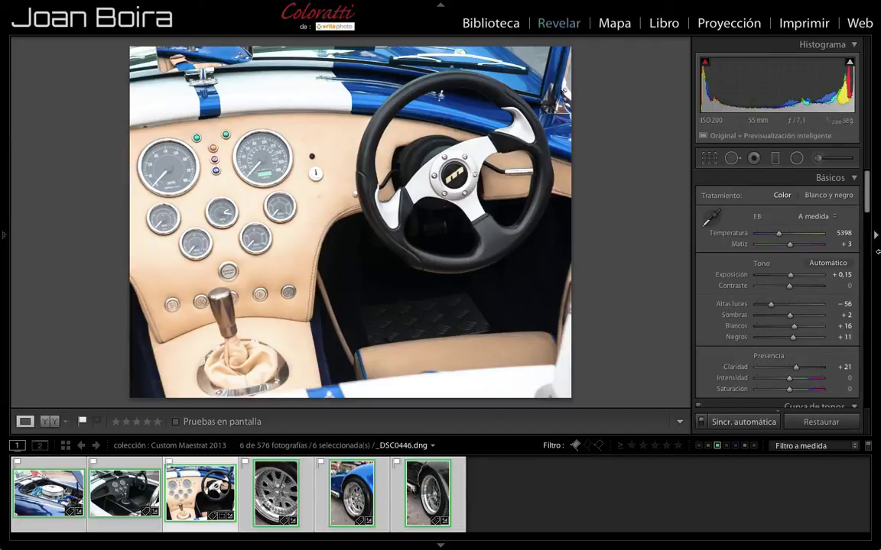
{"action": "mouse_move", "coordinate": [866, 211]}
{"action": "left_mouse_down"}
{"action": "mouse_move", "coordinate": [862, 304]}
{"action": "mouse_move", "coordinate": [864, 193]}
{"action": "left_mouse_up"}
{"action": "left_click", "coordinate": [815, 198]}
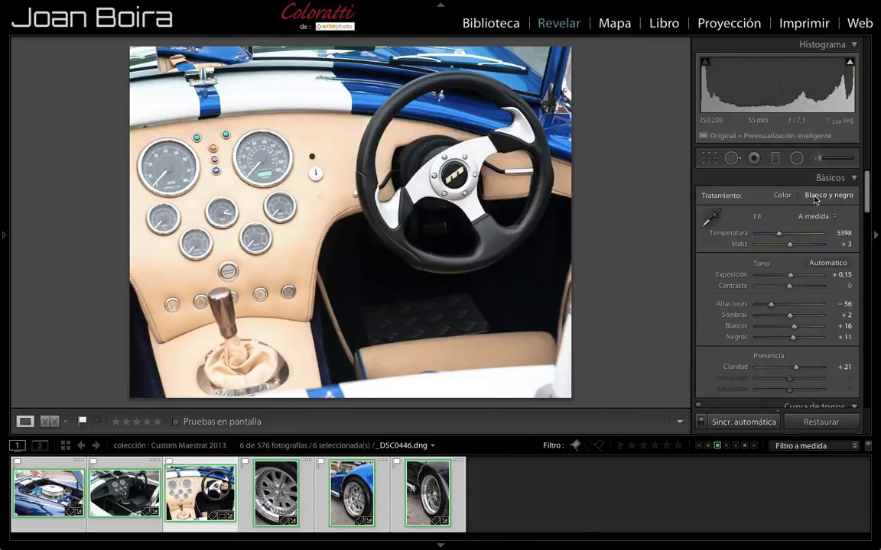
{"action": "scroll", "coordinate": [826, 201], "scroll_direction": "down", "scroll_amount": 1}
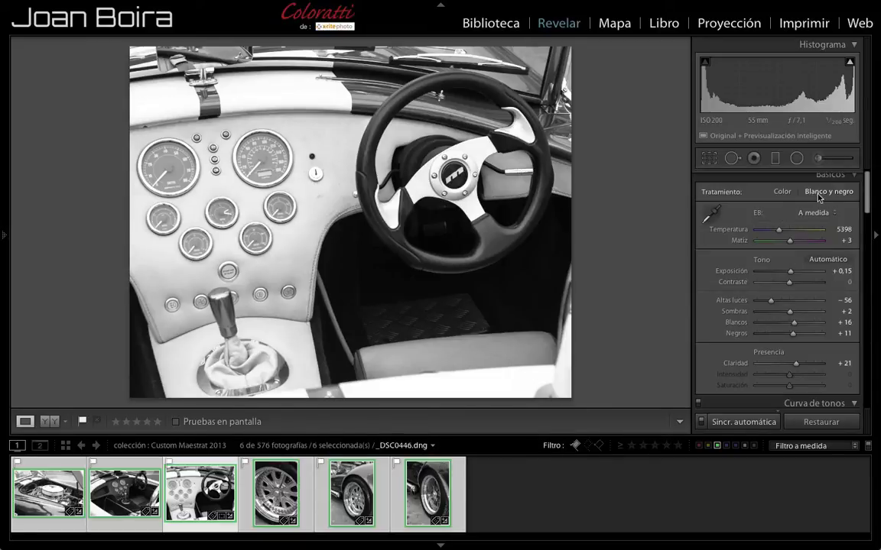
Restore colour to all photos, turn off auto-sync, and set only the dashboard photo to Blanco y negro.
{"action": "left_click", "coordinate": [782, 192]}
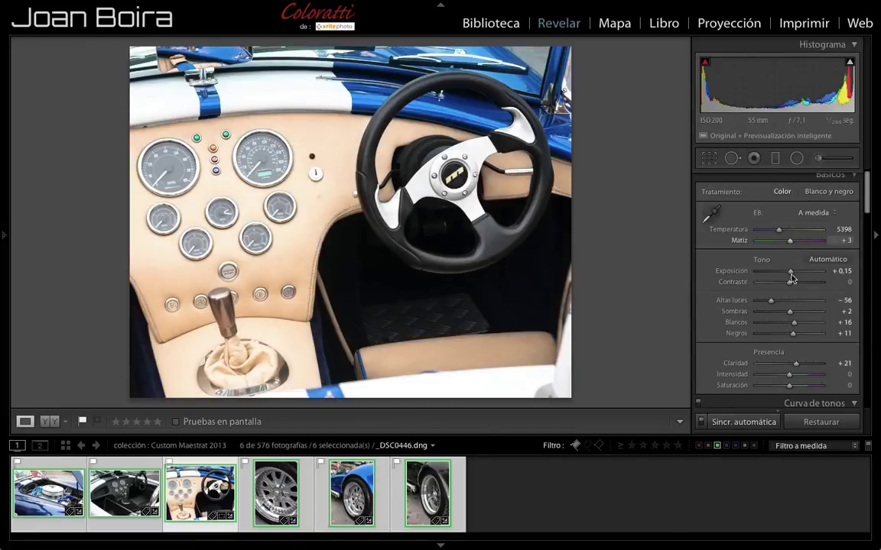
{"action": "left_click", "coordinate": [702, 423]}
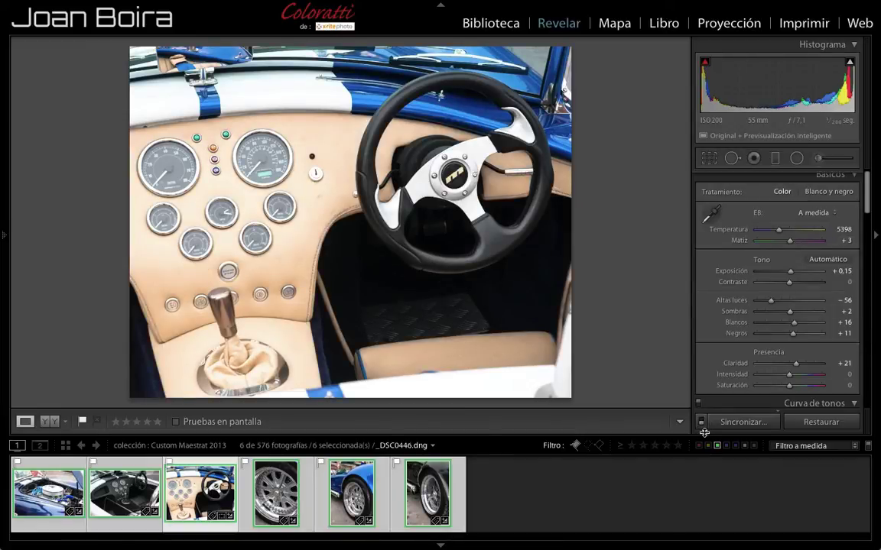
{"action": "left_click", "coordinate": [835, 194]}
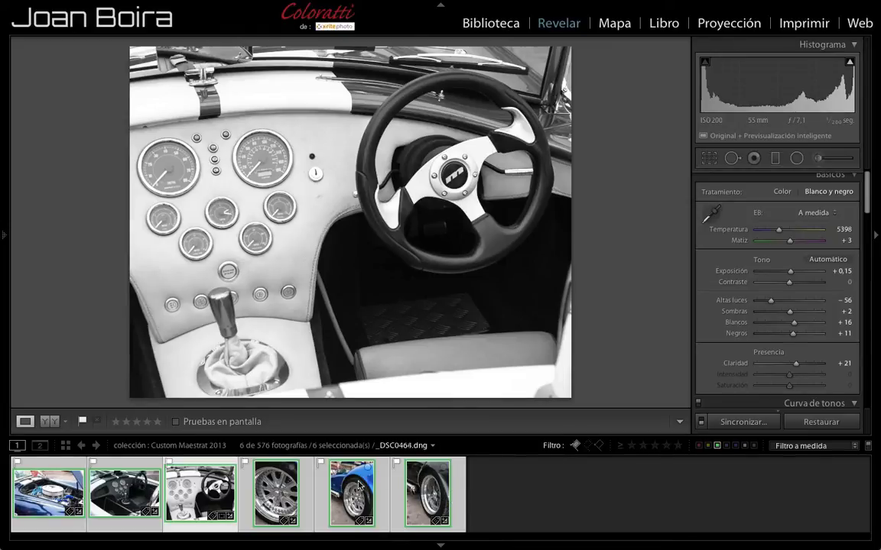
Confirm the wheel and black interior photos stayed in colour, then return to the dashboard photo.
{"action": "left_click", "coordinate": [438, 497]}
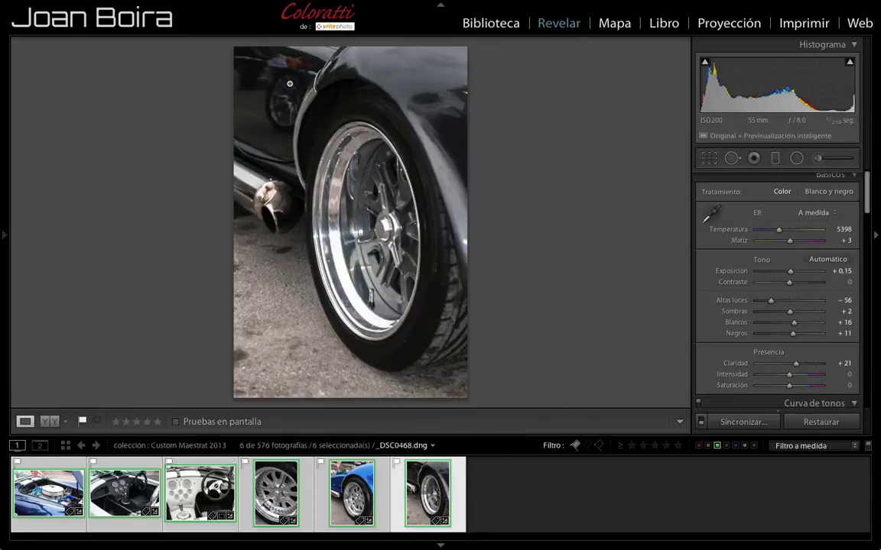
{"action": "left_click", "coordinate": [116, 499]}
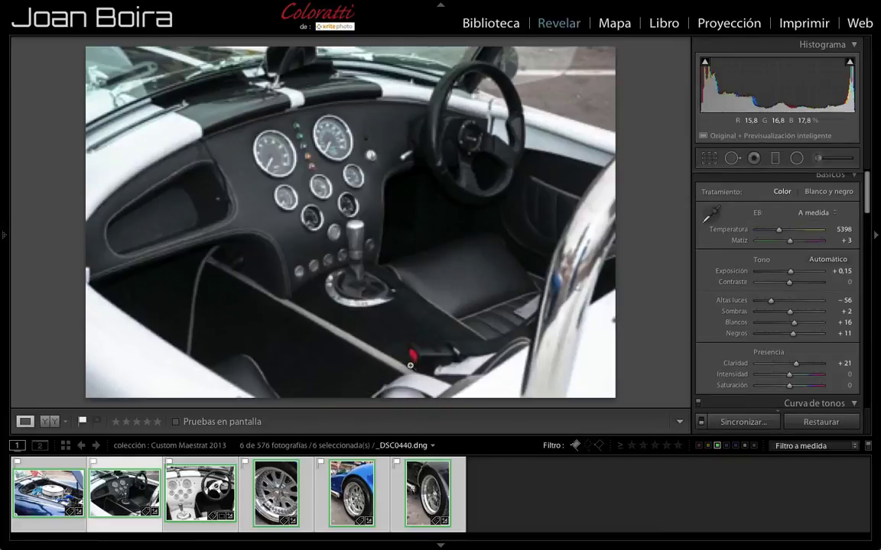
{"action": "left_click", "coordinate": [200, 473]}
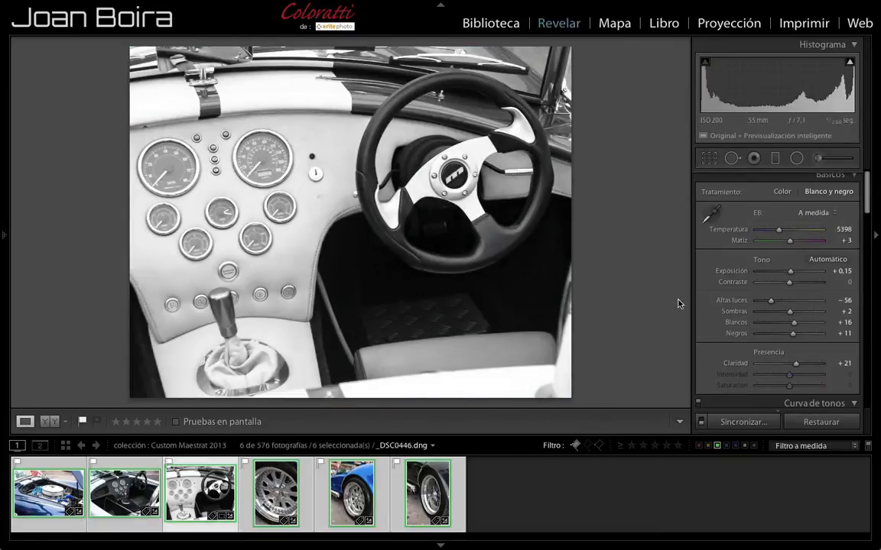
Set the dashboard photo _DSC0446's Tratamiento back to Color.
{"action": "left_click", "coordinate": [783, 192]}
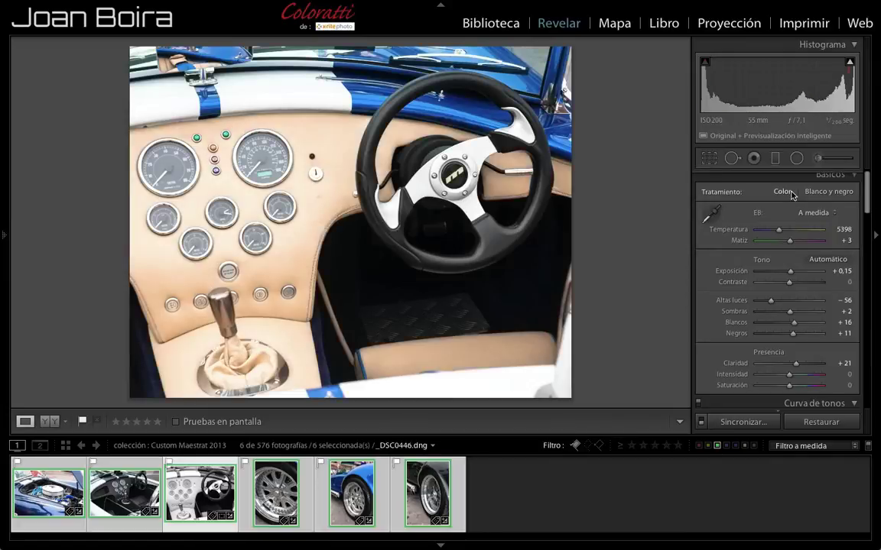